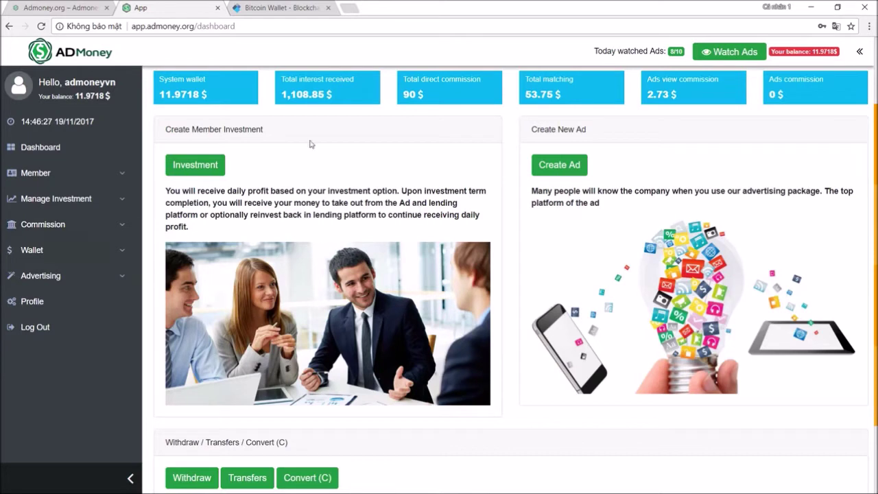
Expand Commission and open the Invest form showing package 1 at 50 $, 10% ROI over 100 days.
{"action": "left_click", "coordinate": [81, 224]}
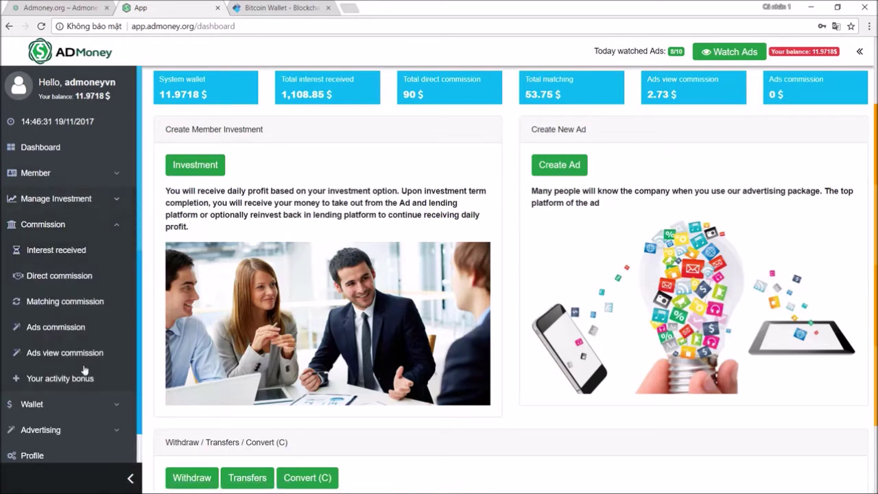
{"action": "left_click", "coordinate": [197, 166]}
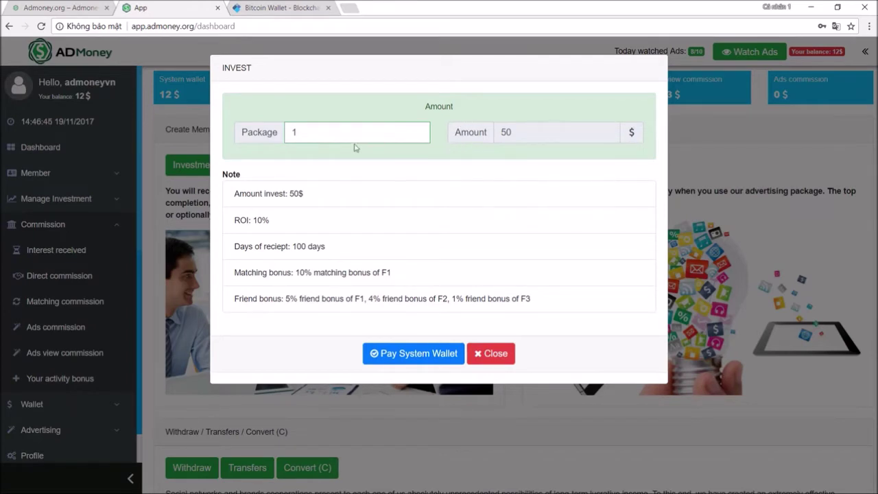
Re-enter package 1 and review its ROI, matching and friend bonus notes.
{"action": "key", "text": "BackSpace"}
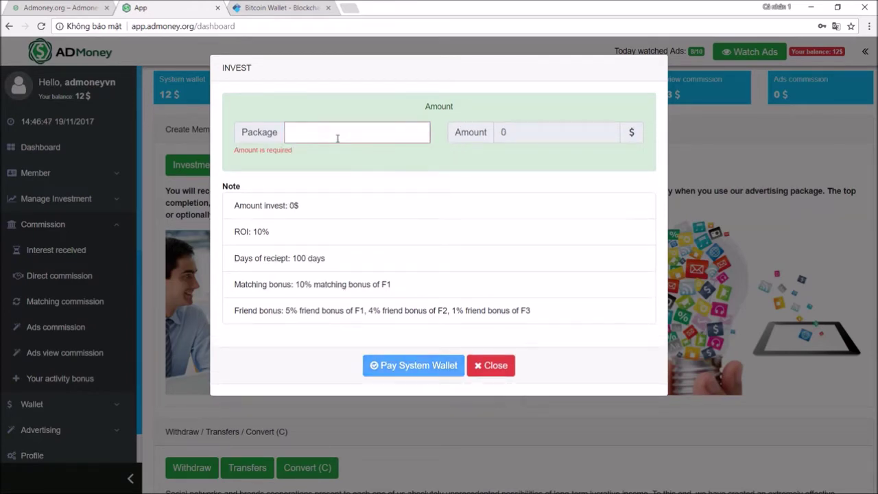
{"action": "type", "text": "1"}
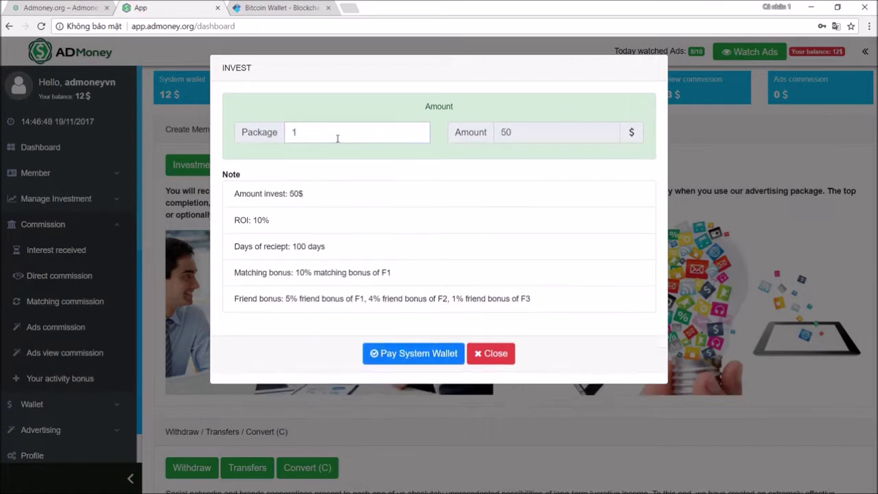
{"action": "left_click_drag", "start_coordinate": [251, 220], "coordinate": [326, 246]}
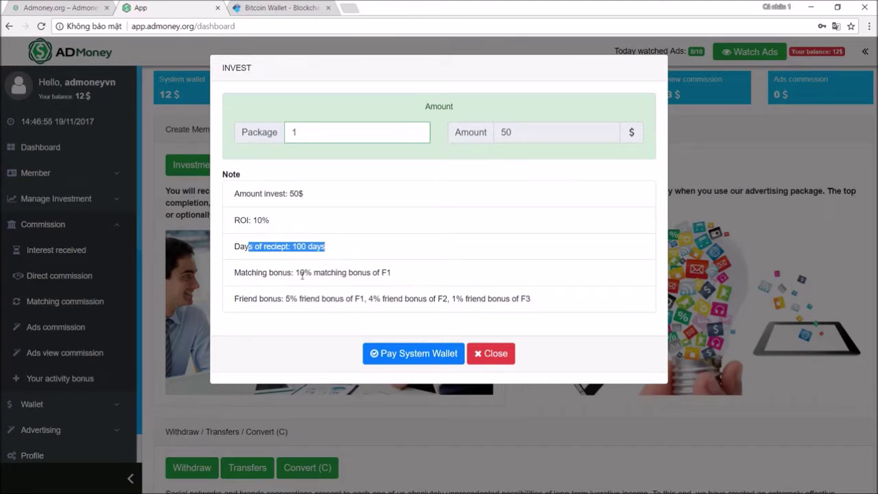
{"action": "left_click_drag", "start_coordinate": [241, 272], "coordinate": [395, 273]}
{"action": "left_click_drag", "start_coordinate": [241, 298], "coordinate": [526, 299]}
Switch to package 2 (100 $), review friend bonuses through F5 and ROI, and choose Pay System Wallet.
{"action": "left_click", "coordinate": [352, 136]}
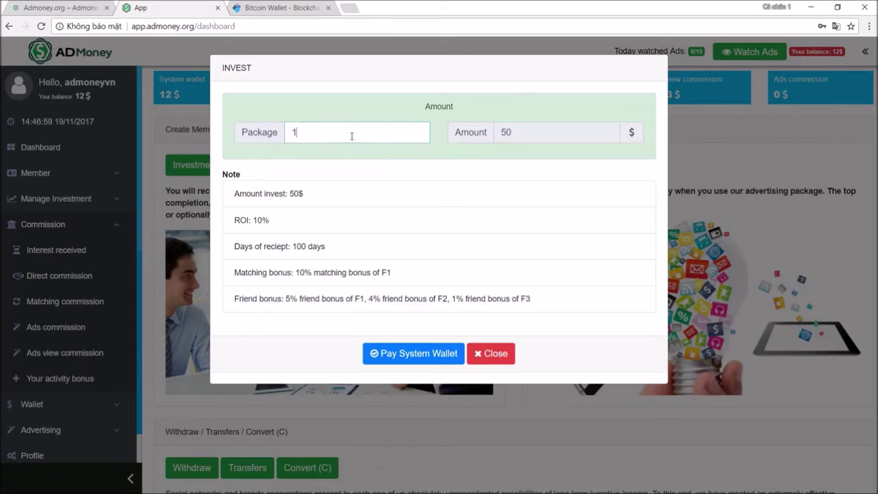
{"action": "key", "text": "BackSpace"}
{"action": "type", "text": "2"}
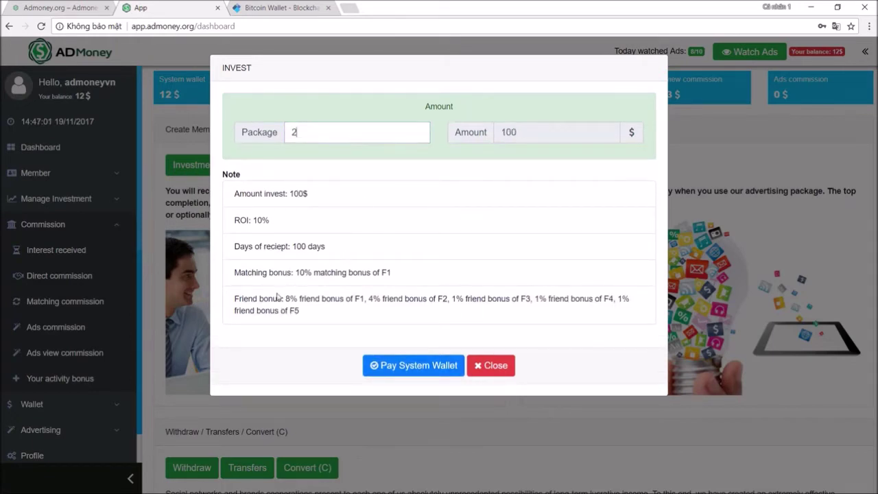
{"action": "left_click_drag", "start_coordinate": [274, 299], "coordinate": [644, 306]}
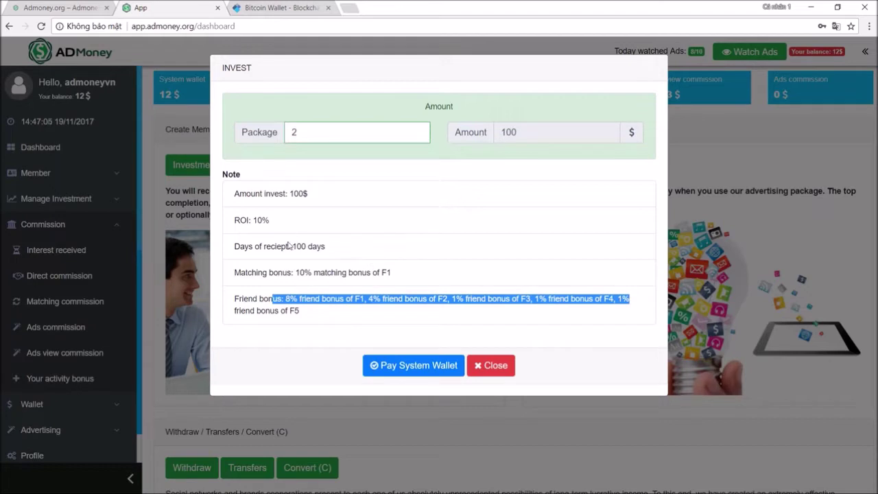
{"action": "left_click_drag", "start_coordinate": [239, 220], "coordinate": [324, 256]}
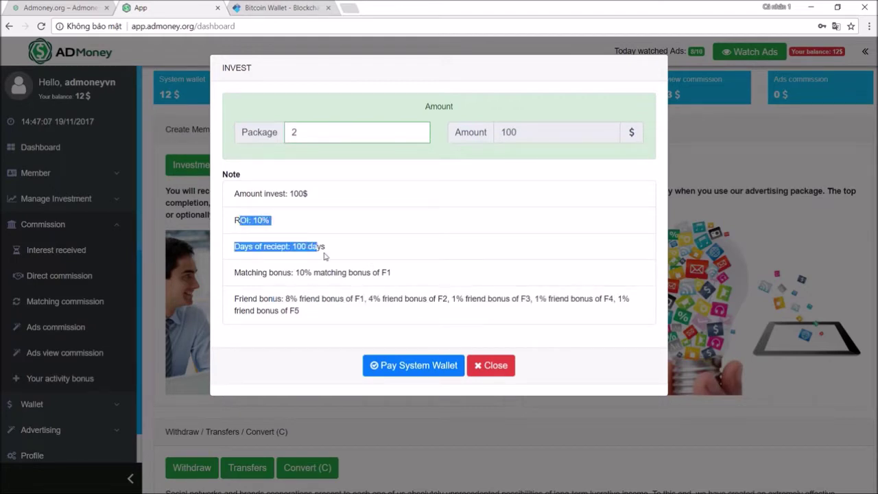
{"action": "left_click", "coordinate": [411, 366]}
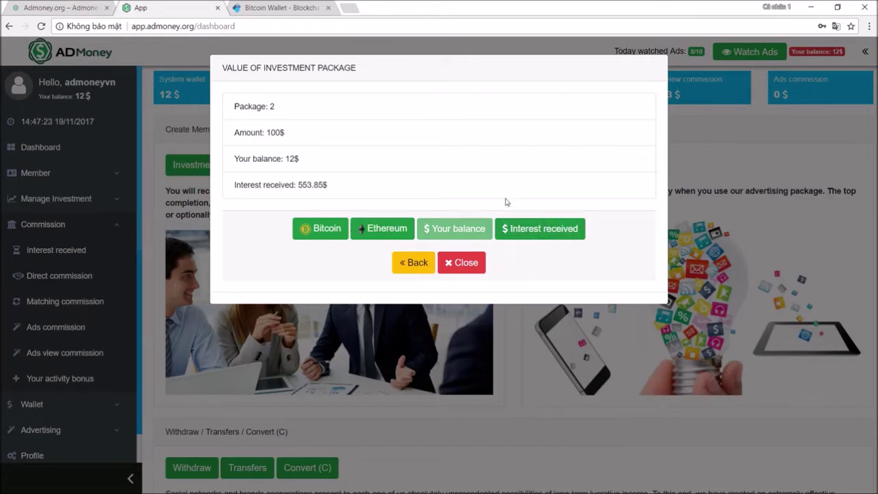
Close the package 2 payment summary without paying, keeping the system wallet at 12 $.
{"action": "left_click", "coordinate": [458, 265]}
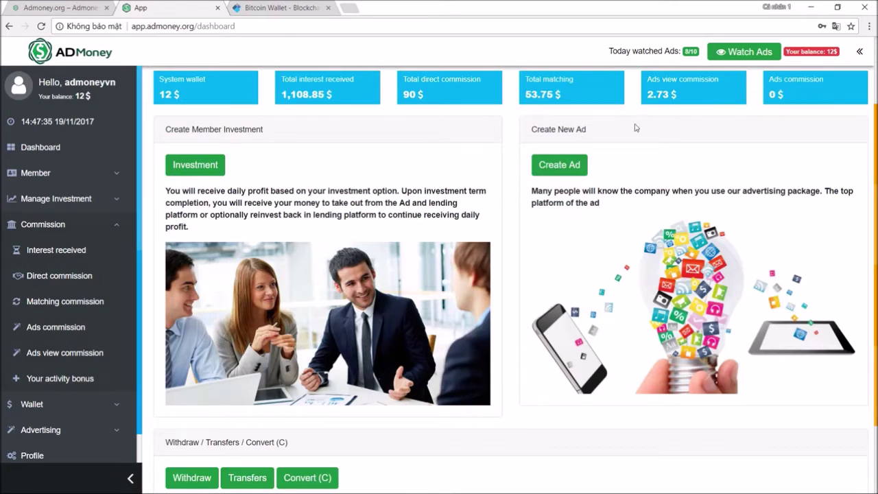
Open Watch Ads in a new tab, start the MARYWILSKA44 ad, and return to the dashboard.
{"action": "right_click", "coordinate": [751, 54]}
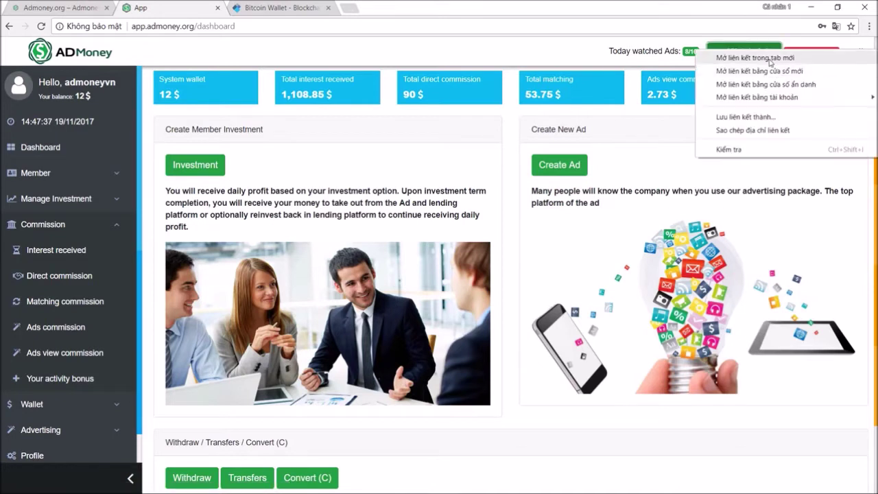
{"action": "left_click", "coordinate": [754, 58]}
{"action": "left_click", "coordinate": [304, 7]}
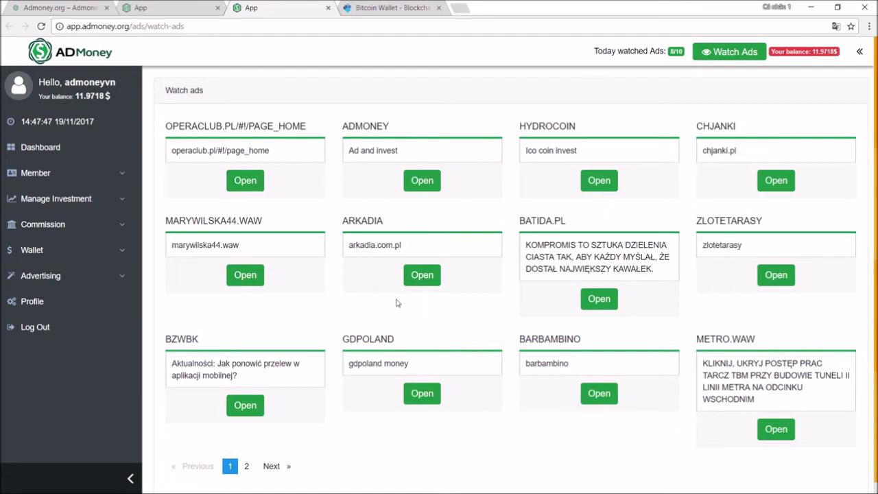
{"action": "left_click", "coordinate": [244, 281]}
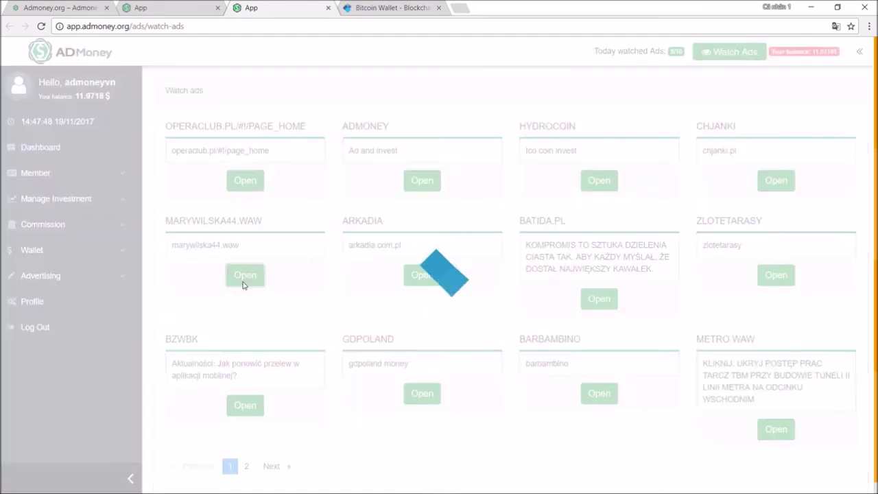
{"action": "left_click", "coordinate": [180, 8]}
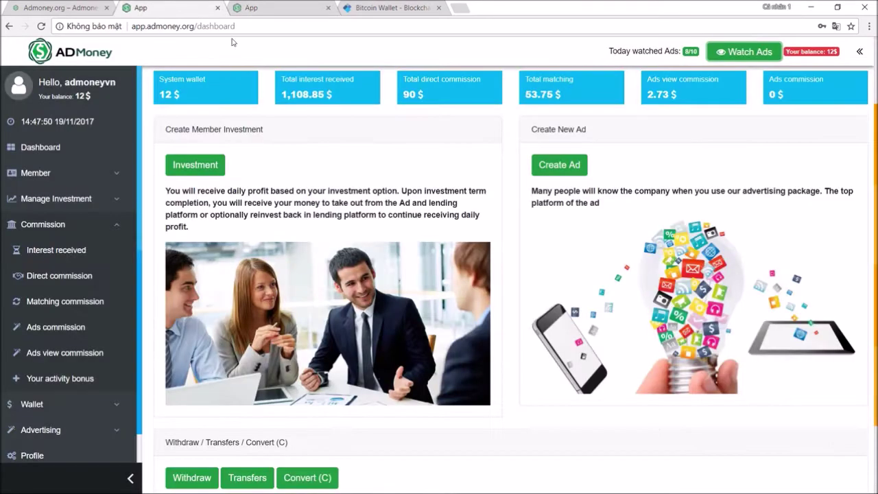
Fill a new ad with package 1 Month - 50$ and title 'tev', then close it for insufficient balance.
{"action": "left_click", "coordinate": [569, 171]}
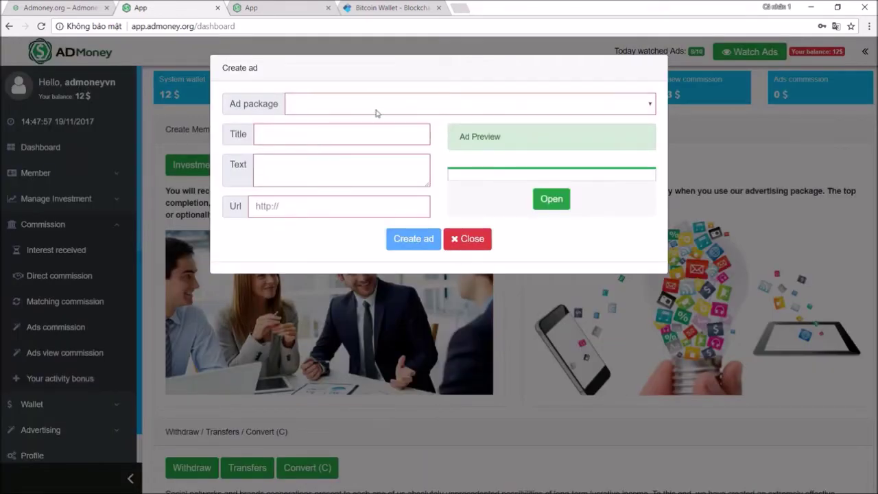
{"action": "left_click", "coordinate": [377, 110]}
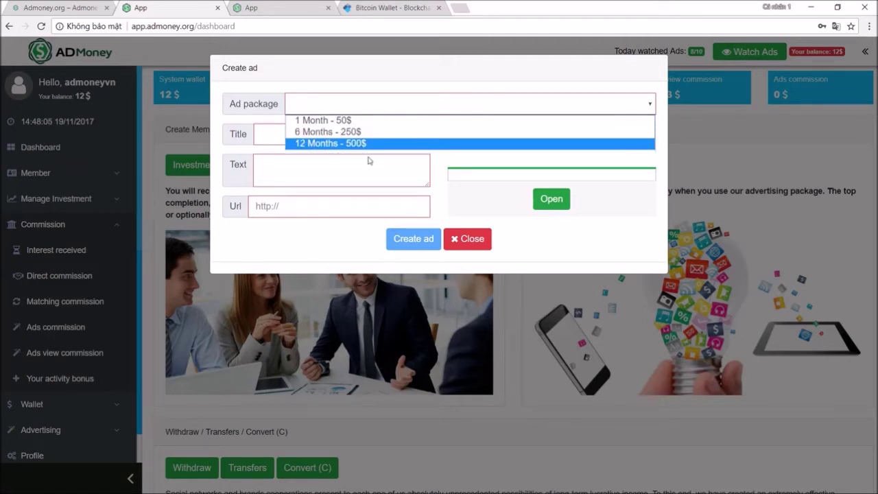
{"action": "left_click", "coordinate": [322, 173]}
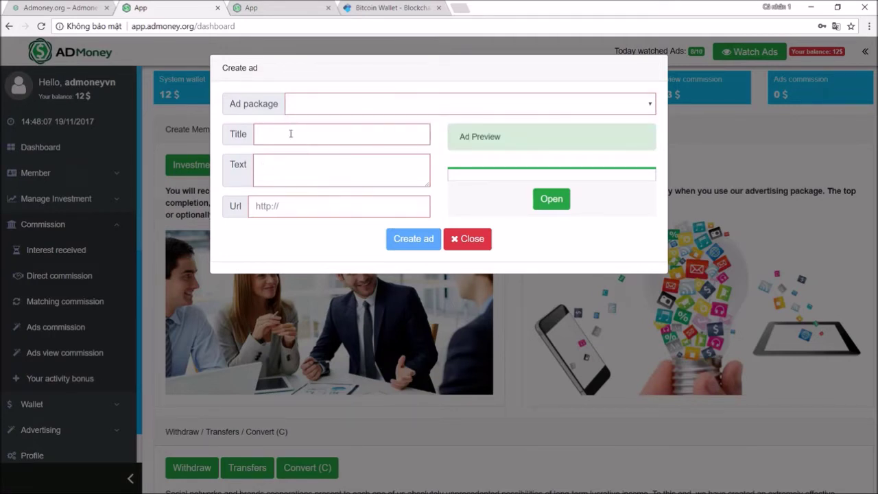
{"action": "left_click", "coordinate": [356, 110]}
{"action": "left_click", "coordinate": [339, 131]}
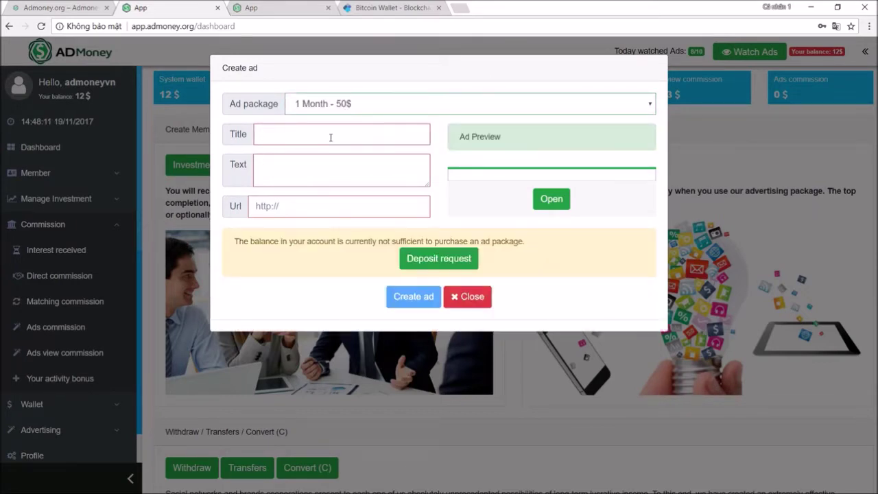
{"action": "type", "text": "te"}
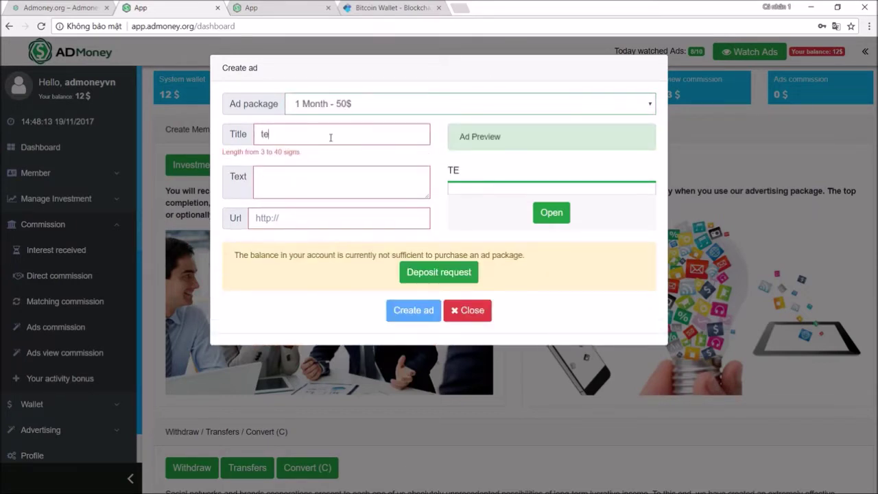
{"action": "type", "text": "v"}
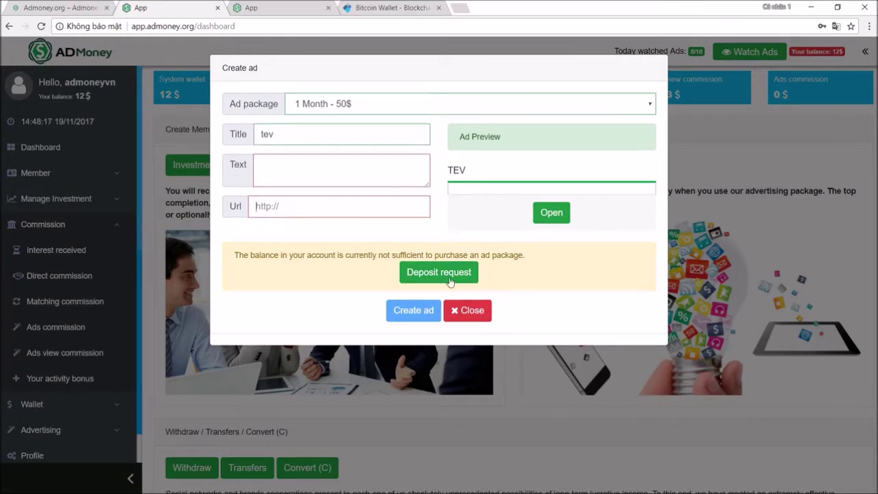
{"action": "left_click", "coordinate": [468, 311]}
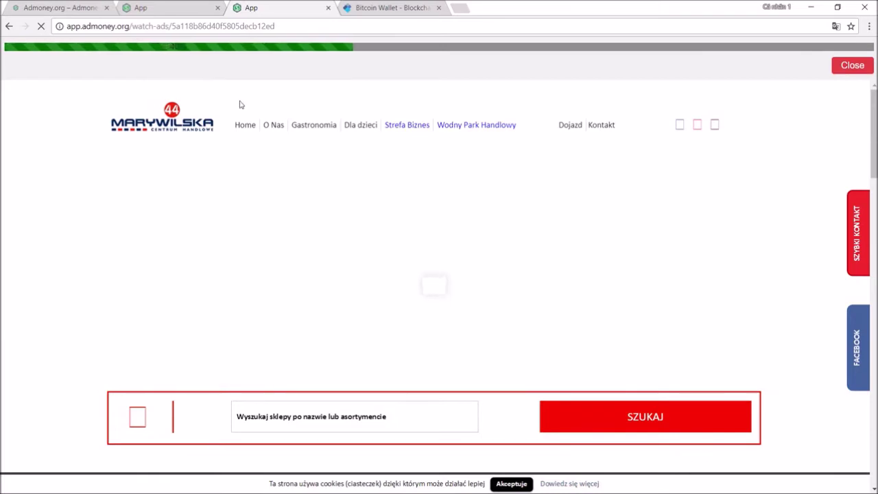
Let the MARYWILSKA44 ad finish, reaching 9 of 10 watched today, then start the UNICA ad.
{"action": "left_click", "coordinate": [181, 7]}
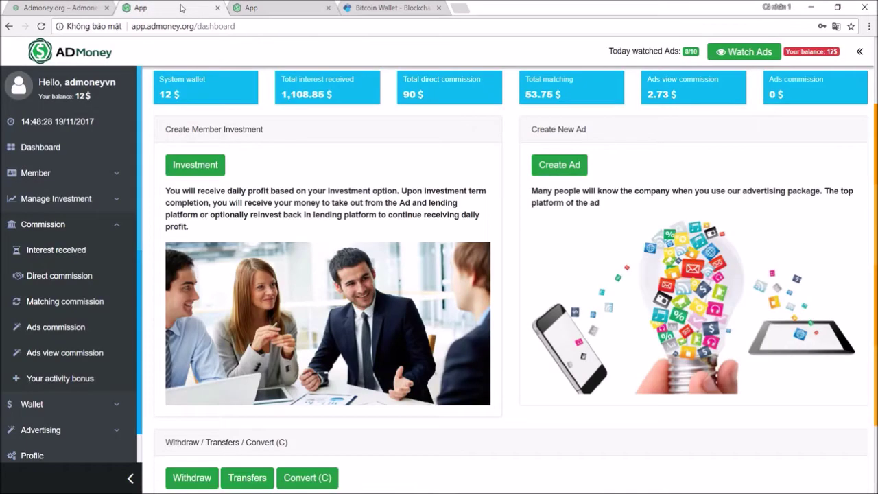
{"action": "left_click", "coordinate": [274, 7]}
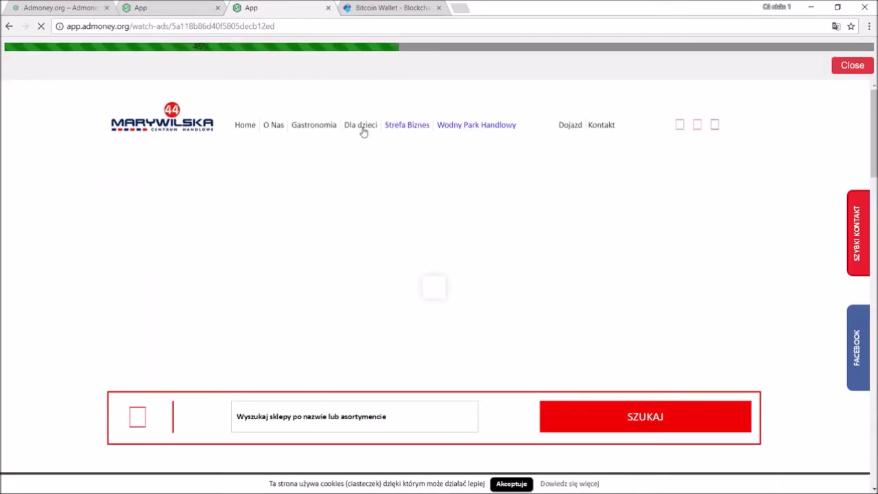
{"action": "scroll", "coordinate": [364, 132], "scroll_direction": "down", "scroll_amount": 5}
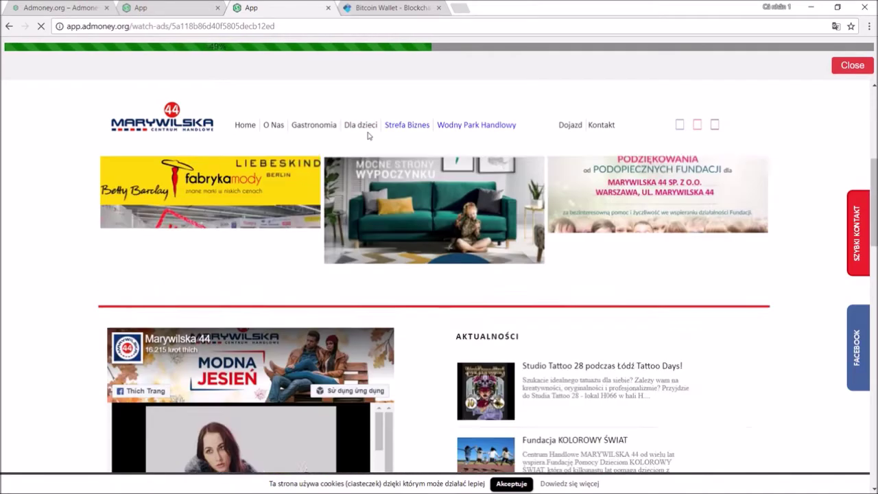
{"action": "scroll", "coordinate": [329, 102], "scroll_direction": "up", "scroll_amount": 6}
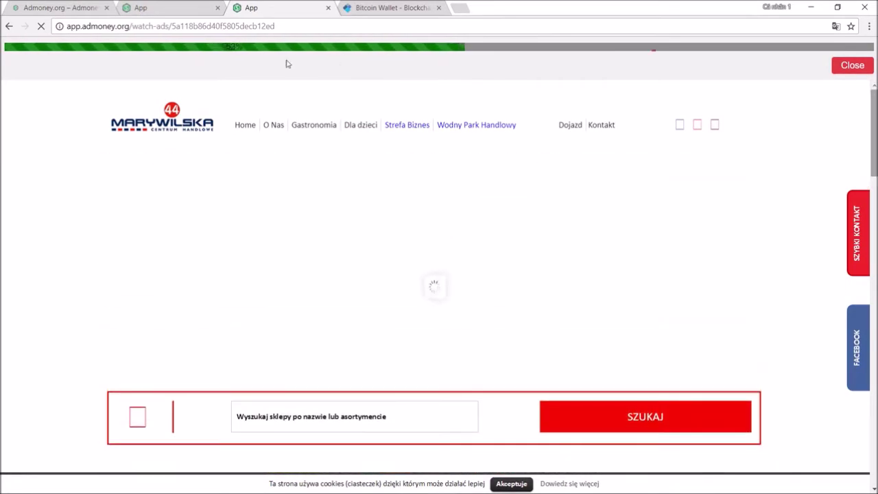
{"action": "left_click", "coordinate": [176, 8]}
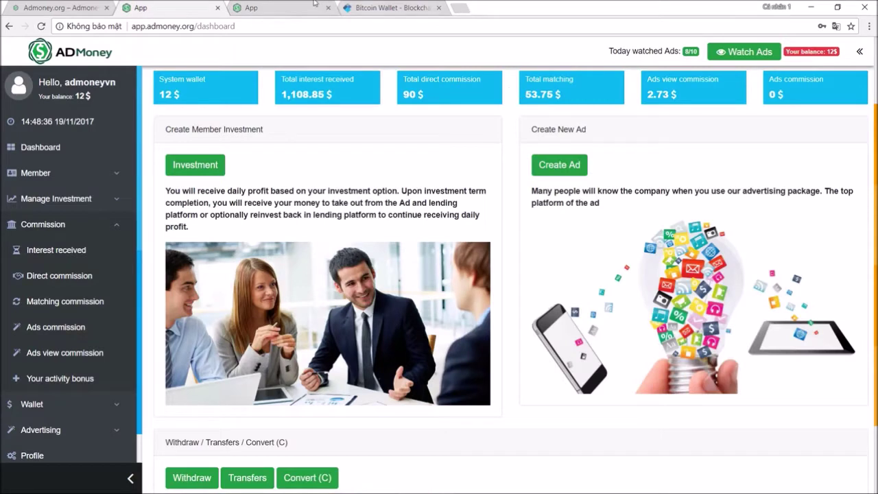
{"action": "left_click", "coordinate": [314, 4]}
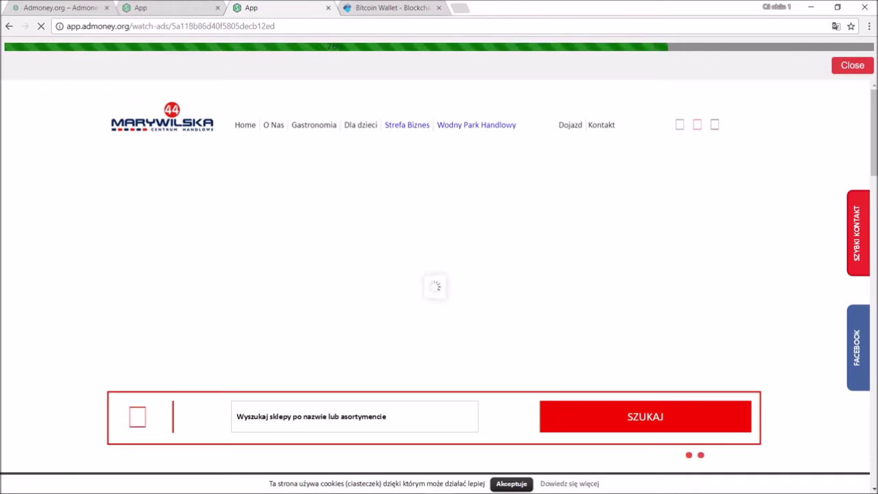
{"action": "scroll", "coordinate": [439, 308], "scroll_direction": "down", "scroll_amount": 5}
{"action": "scroll", "coordinate": [659, 233], "scroll_direction": "down", "scroll_amount": 5}
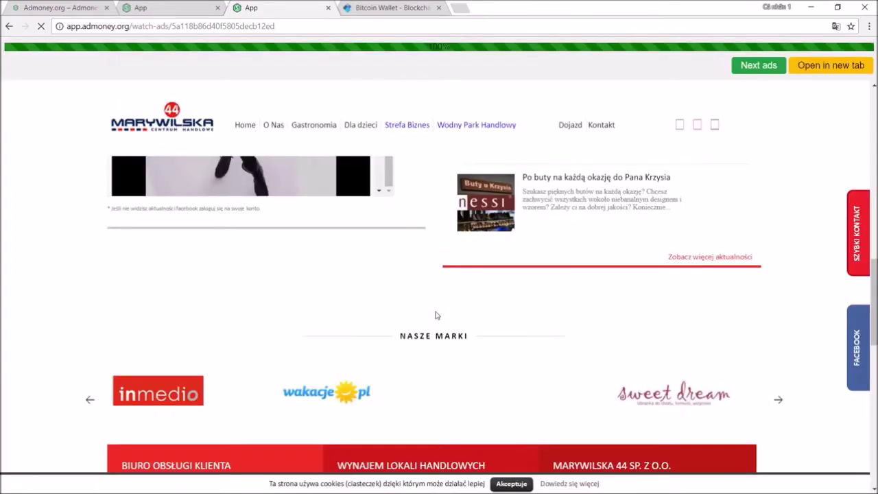
{"action": "left_click", "coordinate": [768, 68]}
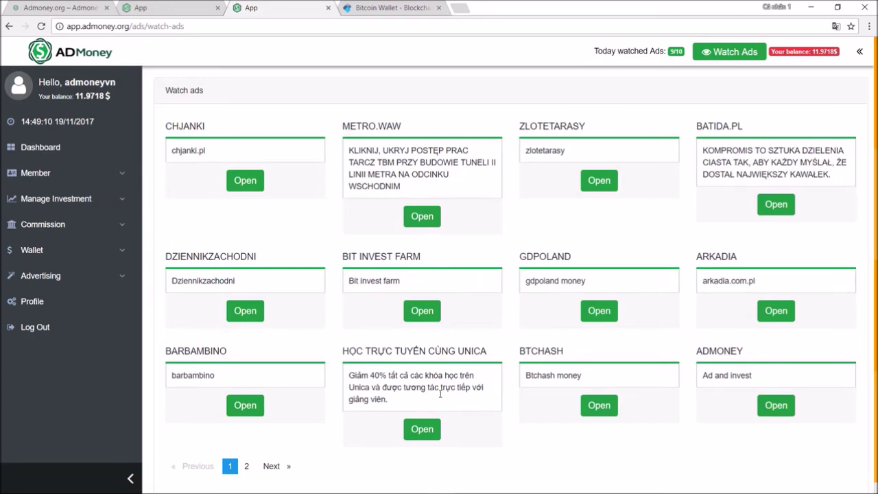
{"action": "left_click", "coordinate": [432, 429]}
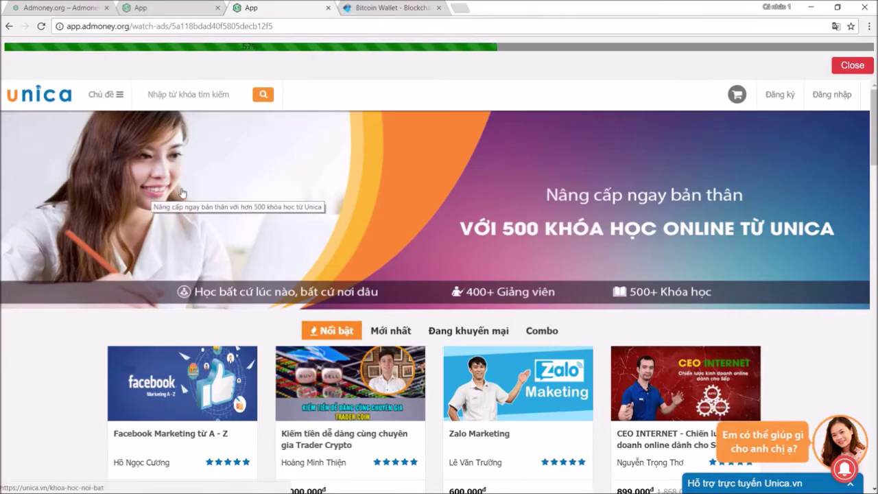
Browse the UNICA ad to 100%, then go to Next ads with 10 of 10 watched.
{"action": "scroll", "coordinate": [643, 258], "scroll_direction": "down", "scroll_amount": 10}
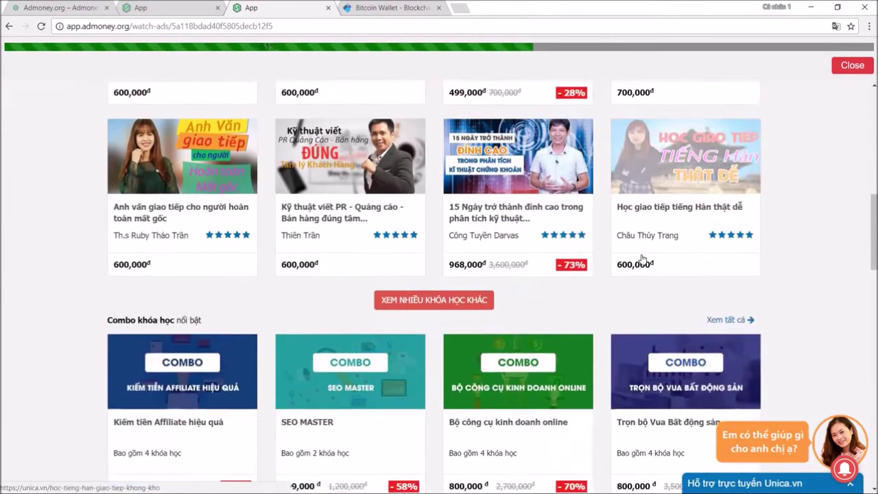
{"action": "scroll", "coordinate": [642, 258], "scroll_direction": "down", "scroll_amount": 7}
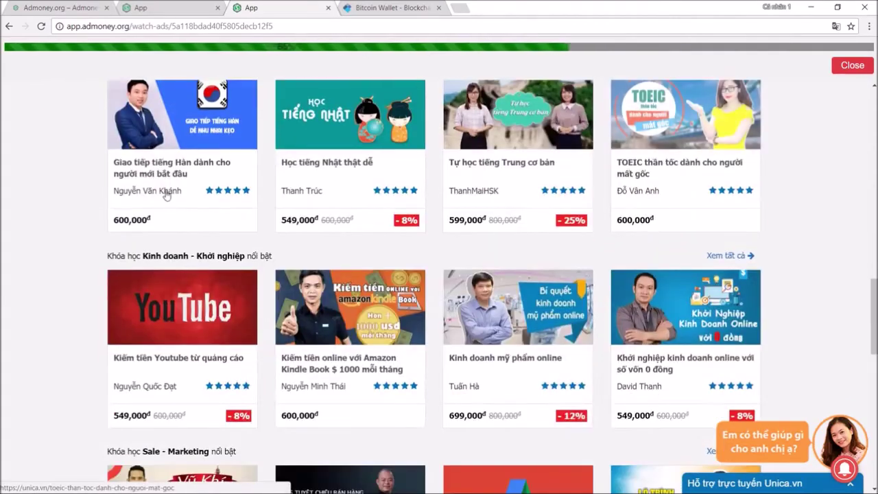
{"action": "scroll", "coordinate": [686, 281], "scroll_direction": "up", "scroll_amount": 15}
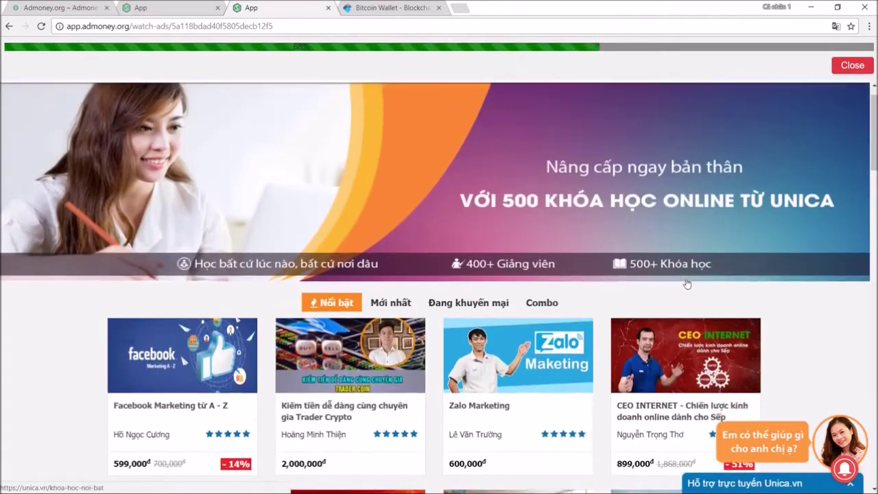
{"action": "scroll", "coordinate": [686, 283], "scroll_direction": "up", "scroll_amount": 1}
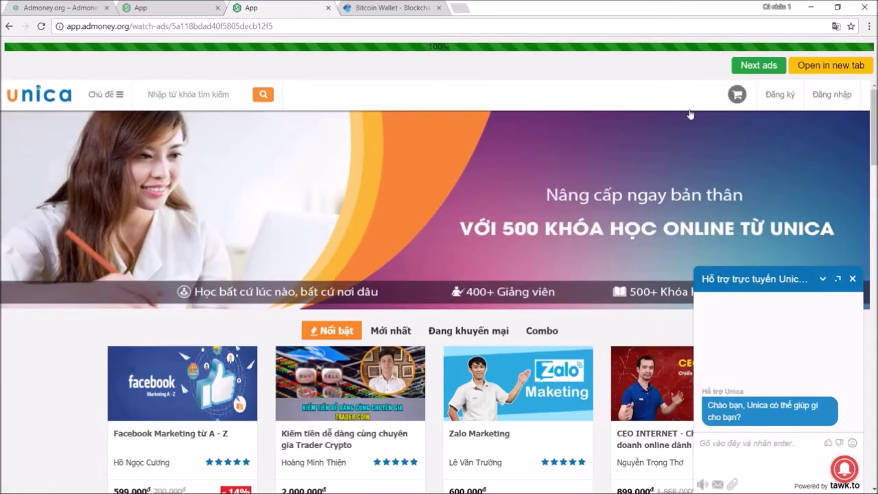
{"action": "left_click", "coordinate": [753, 66]}
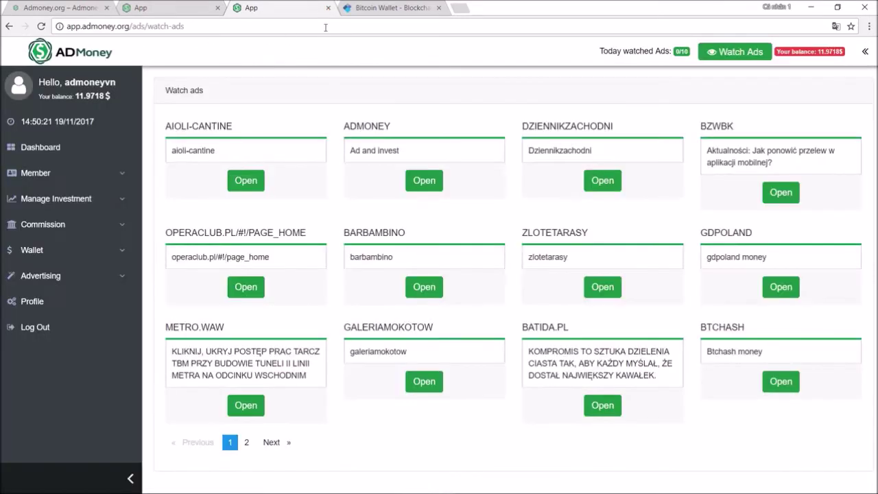
Return to the dashboard tab and scroll to the Withdraw panel, showing system wallet 12 $.
{"action": "left_click", "coordinate": [169, 4]}
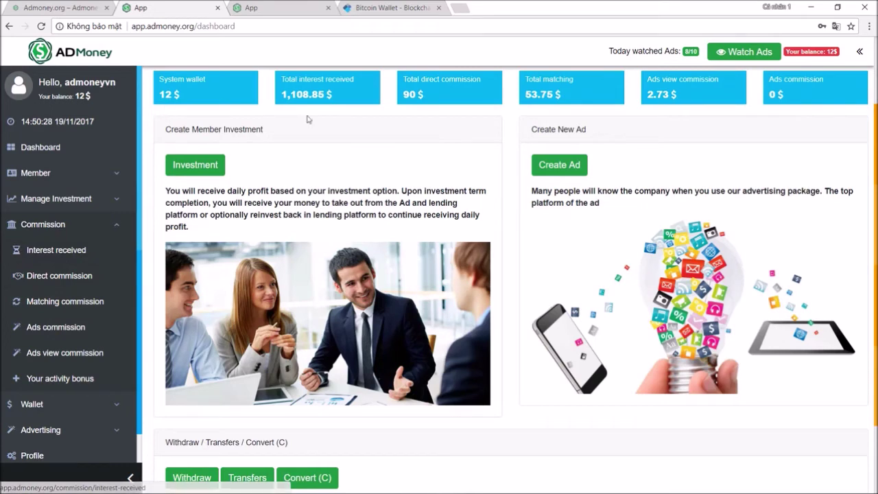
{"action": "scroll", "coordinate": [80, 389], "scroll_direction": "down", "scroll_amount": 1}
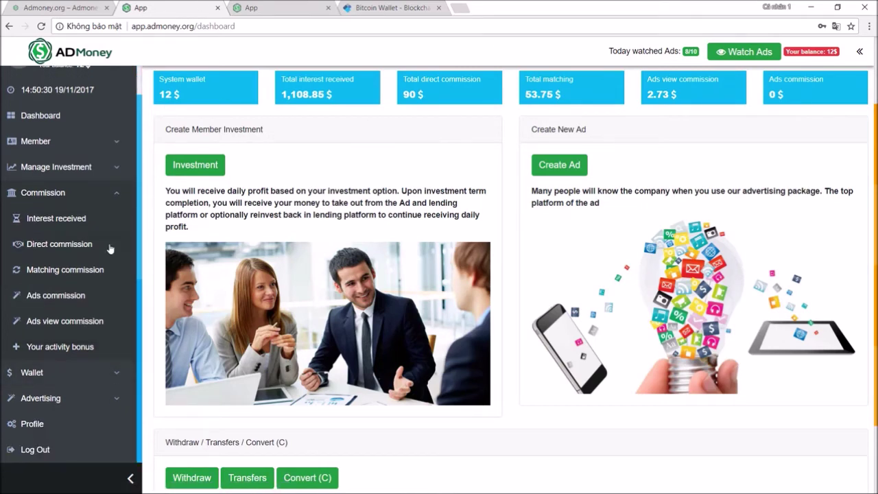
{"action": "scroll", "coordinate": [507, 274], "scroll_direction": "down", "scroll_amount": 2}
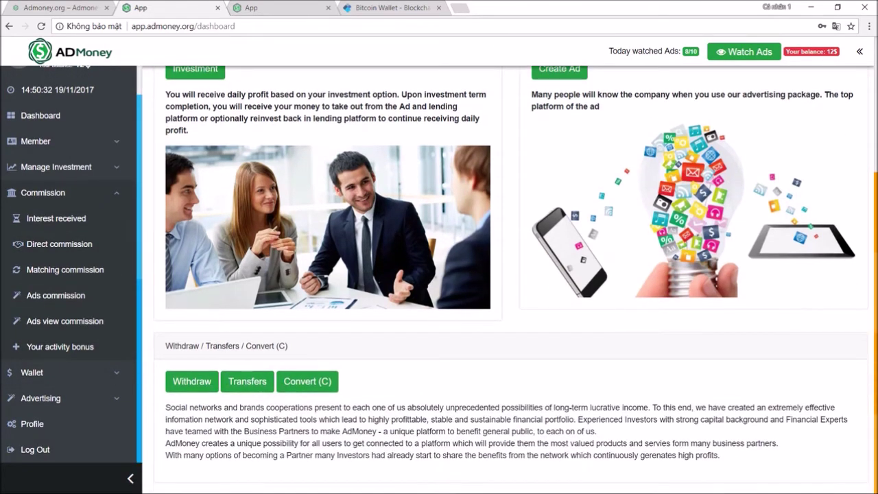
{"action": "scroll", "coordinate": [508, 274], "scroll_direction": "up", "scroll_amount": 2}
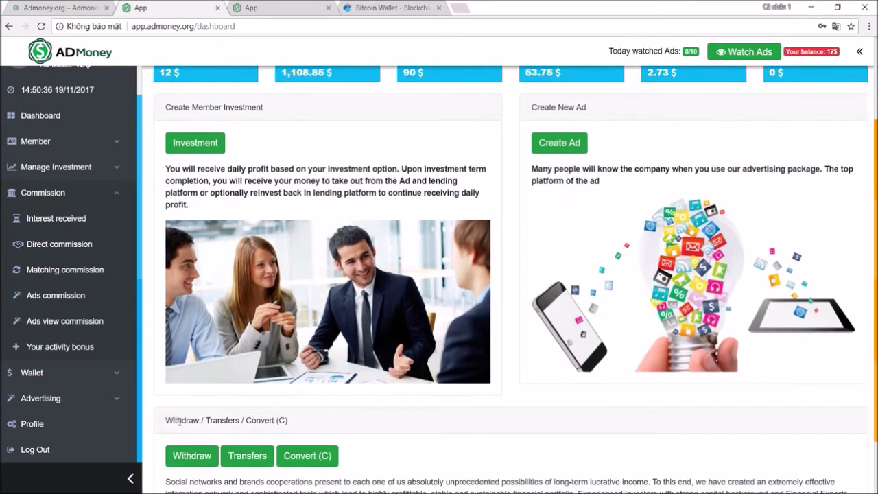
{"action": "scroll", "coordinate": [283, 284], "scroll_direction": "up", "scroll_amount": 1}
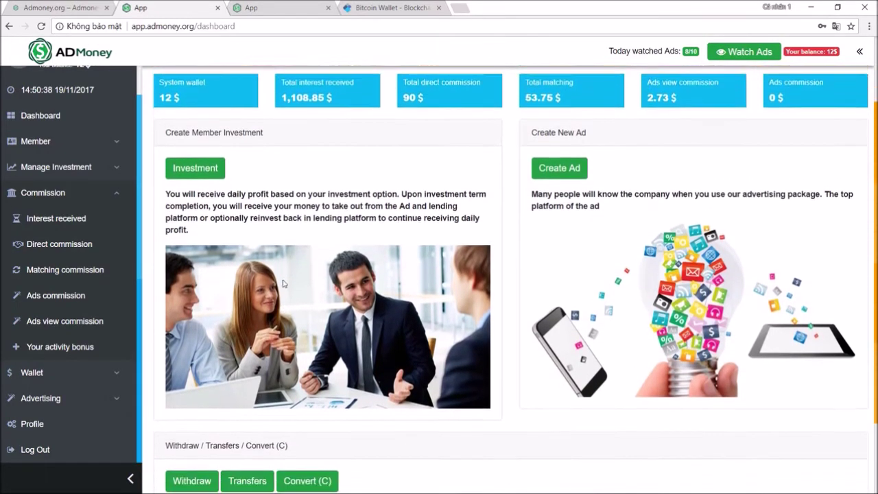
{"action": "scroll", "coordinate": [284, 283], "scroll_direction": "down", "scroll_amount": 2}
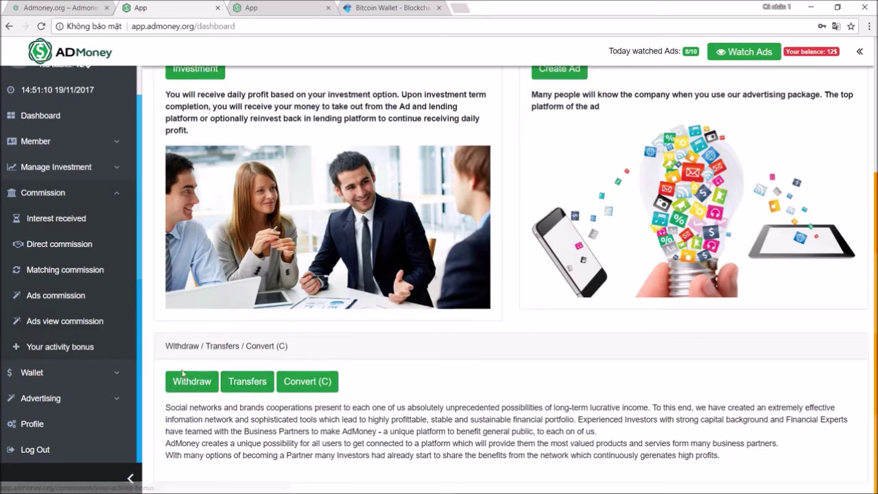
Open and close the Withdraw form without withdrawing, then go to Profile with the saved BTC and ETH addresses.
{"action": "left_click", "coordinate": [204, 388]}
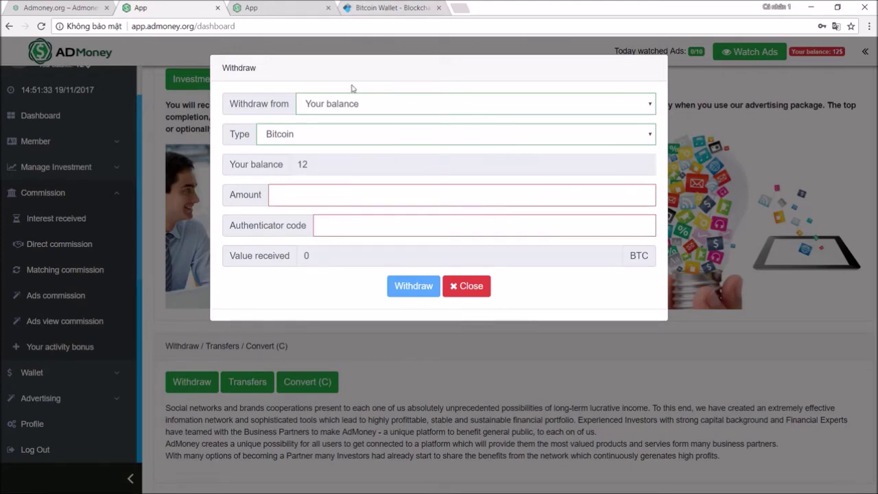
{"action": "left_click", "coordinate": [476, 287]}
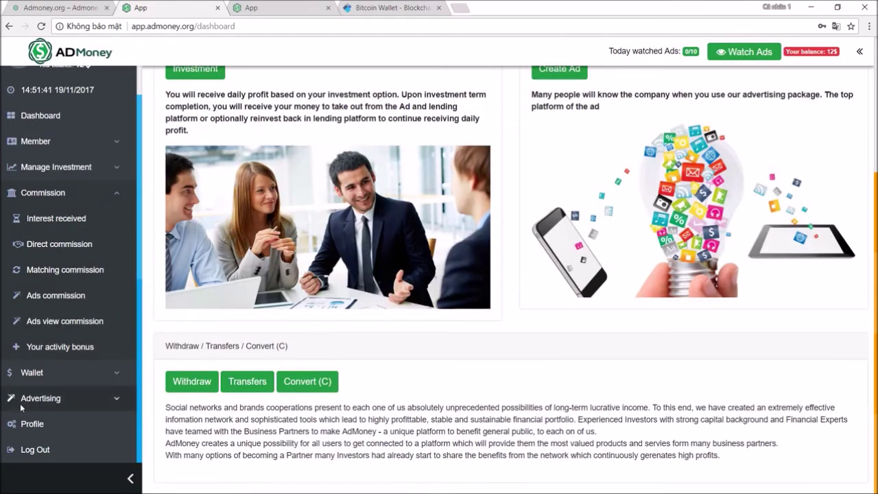
{"action": "left_click", "coordinate": [87, 426]}
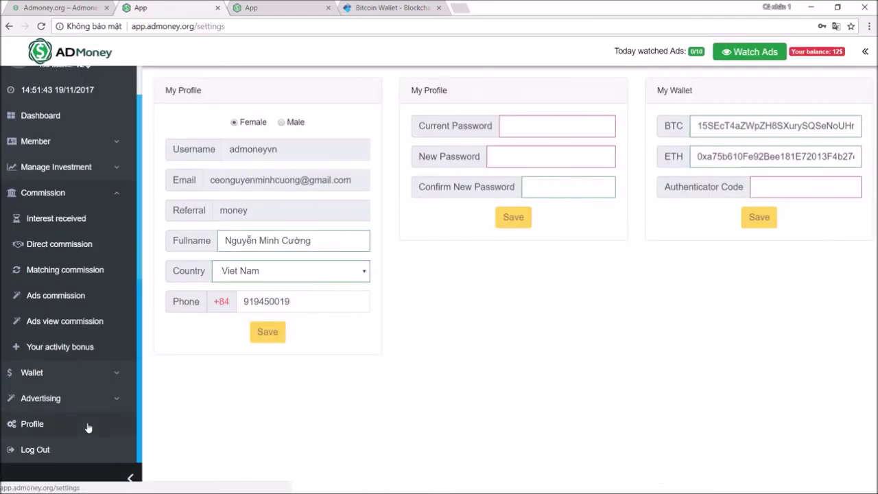
Drag the saved ETH address to the Blockchain wallet, check its balances, then return to AdMoney's profile page.
{"action": "left_click", "coordinate": [733, 128]}
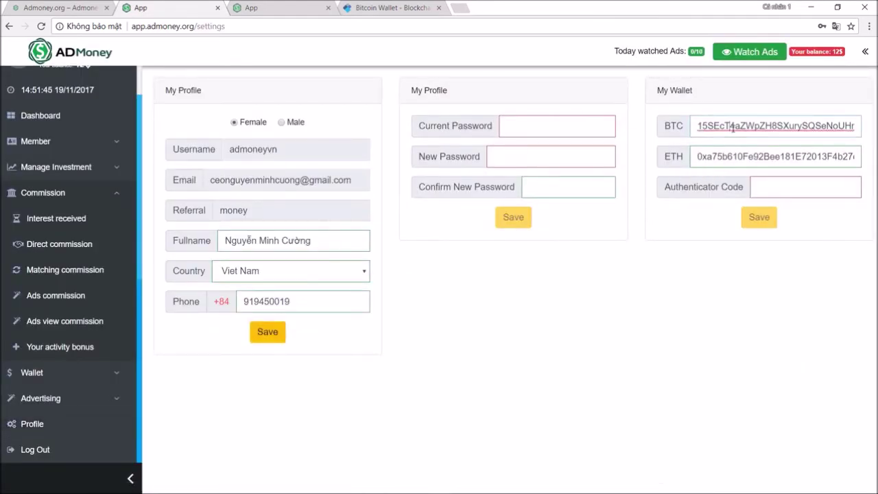
{"action": "double_click", "coordinate": [719, 158]}
{"action": "left_click_drag", "start_coordinate": [727, 162], "coordinate": [224, 326]}
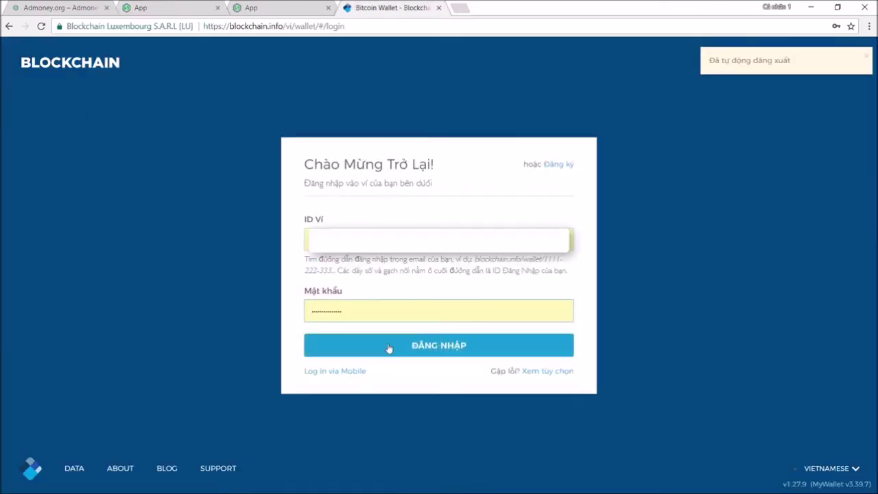
{"action": "left_click", "coordinate": [298, 3]}
{"action": "left_click", "coordinate": [392, 4]}
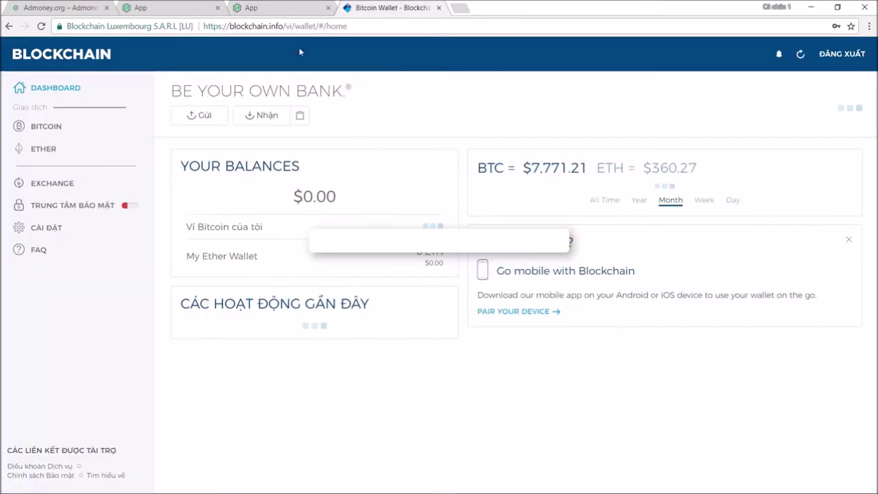
{"action": "left_click", "coordinate": [262, 5]}
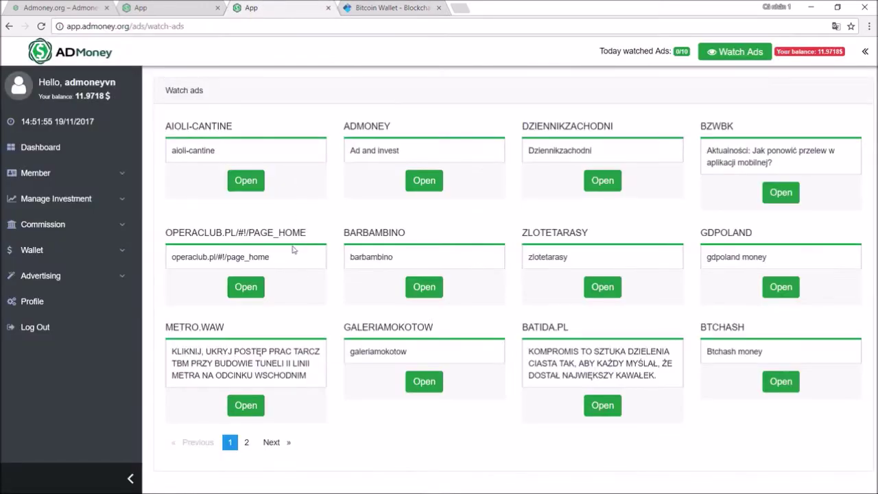
{"action": "left_click", "coordinate": [75, 303]}
Check the saved ETH wallet address in the profile, then open the withdraw history.
{"action": "left_click", "coordinate": [746, 152]}
{"action": "left_click", "coordinate": [784, 186]}
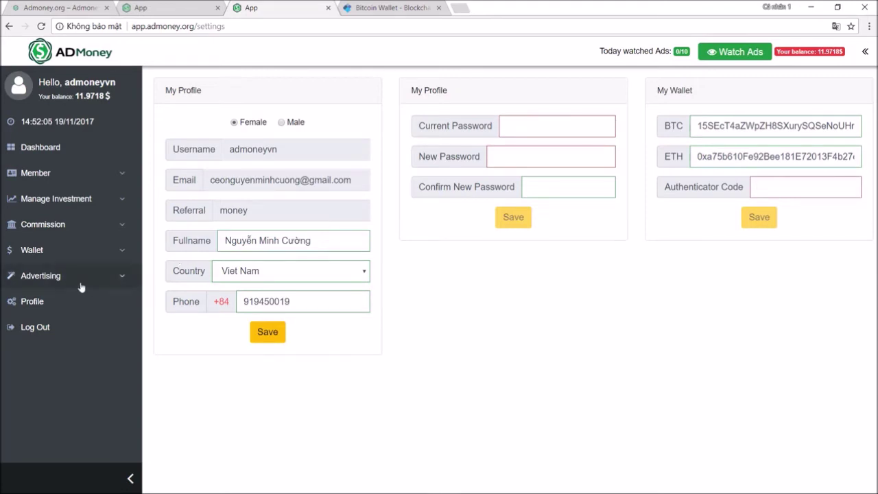
{"action": "left_click", "coordinate": [52, 257]}
{"action": "left_click", "coordinate": [63, 328]}
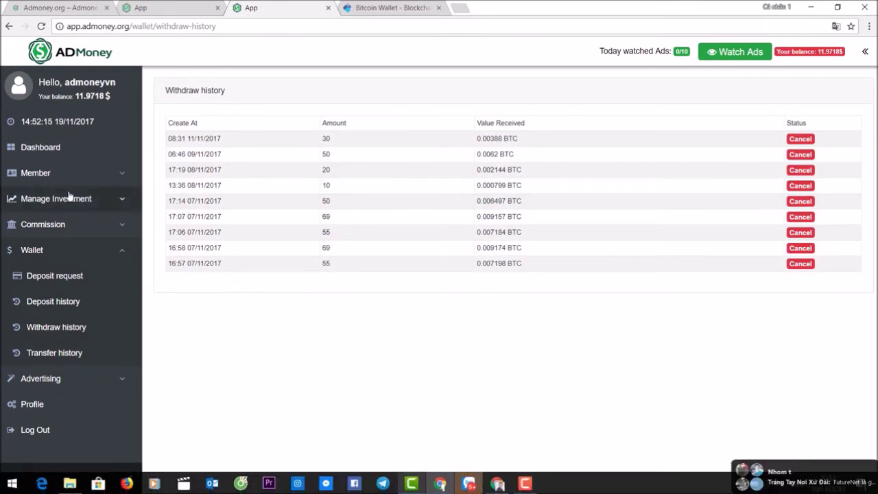
Return to the dashboard and open the Withdraw form for Bitcoin.
{"action": "left_click", "coordinate": [59, 157]}
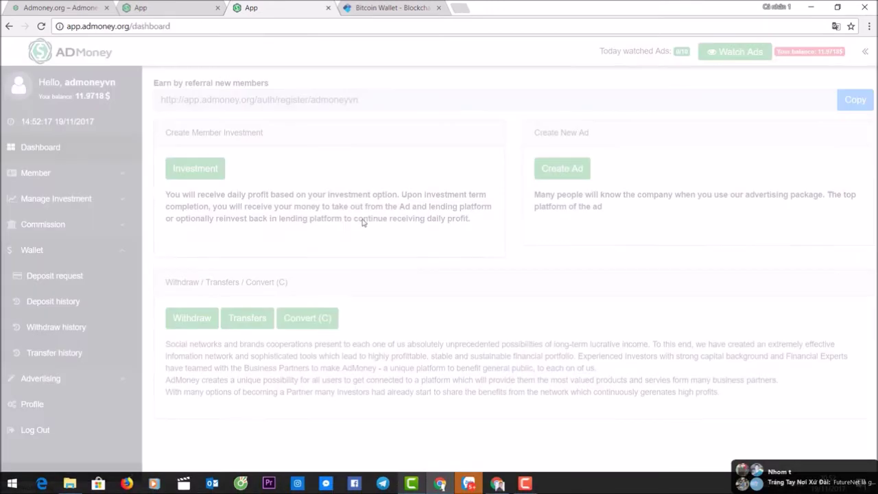
{"action": "scroll", "coordinate": [353, 226], "scroll_direction": "down", "scroll_amount": 3}
{"action": "scroll", "coordinate": [458, 430], "scroll_direction": "up", "scroll_amount": 2}
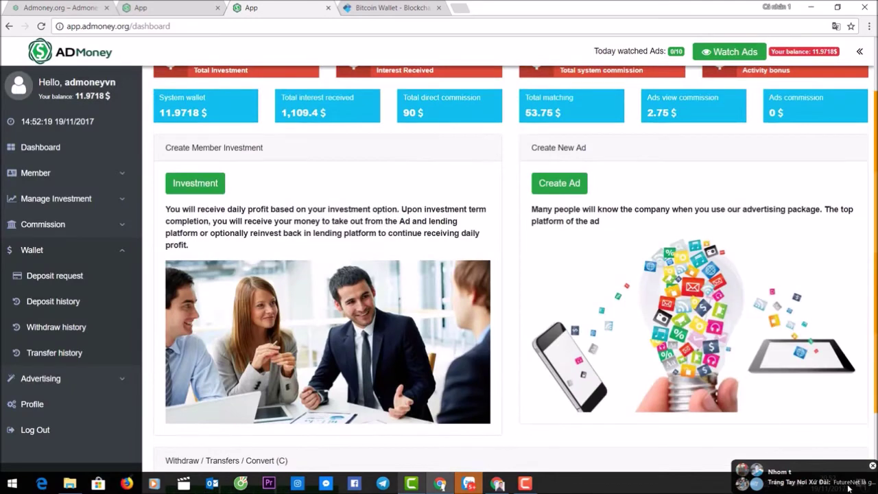
{"action": "scroll", "coordinate": [438, 351], "scroll_direction": "down", "scroll_amount": 3}
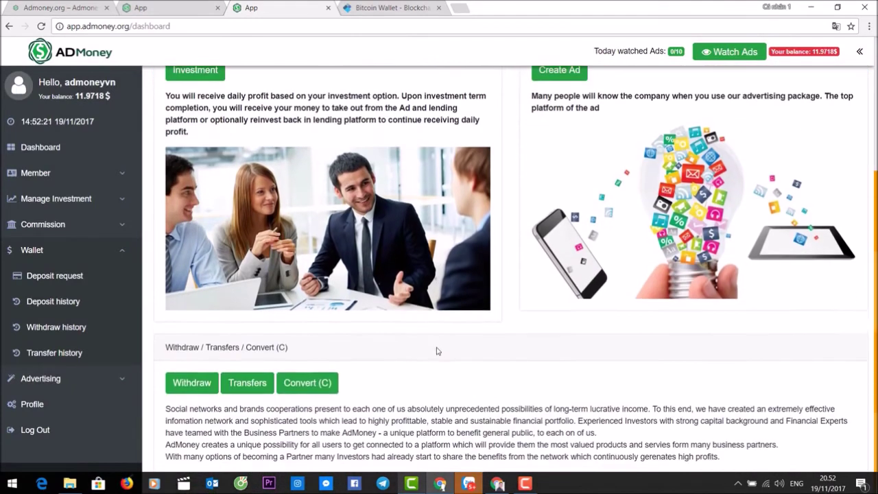
{"action": "left_click", "coordinate": [192, 382]}
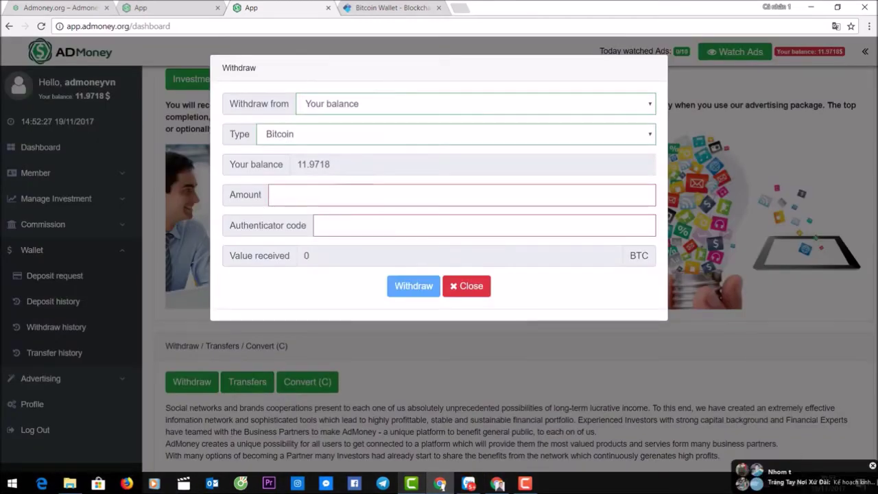
Dismiss the Zalo chat notification and exit Zalo to get back to the form.
{"action": "left_click", "coordinate": [873, 467]}
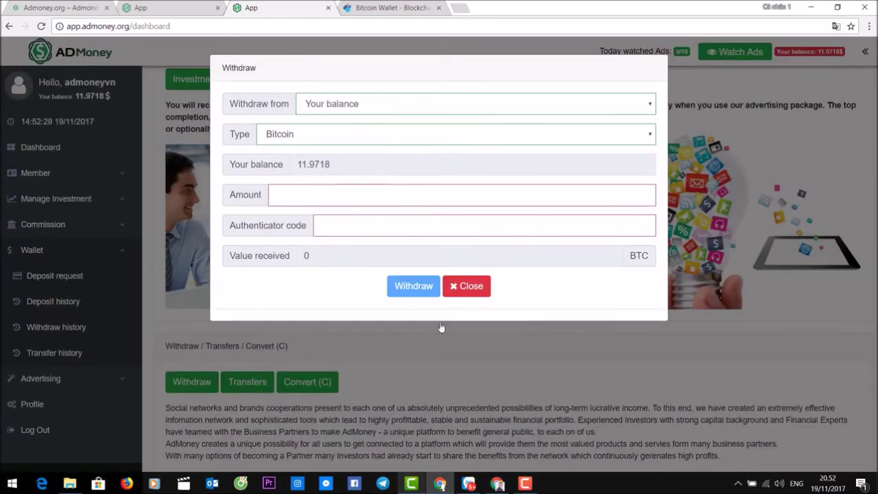
{"action": "left_click", "coordinate": [491, 473]}
{"action": "left_click", "coordinate": [407, 87]}
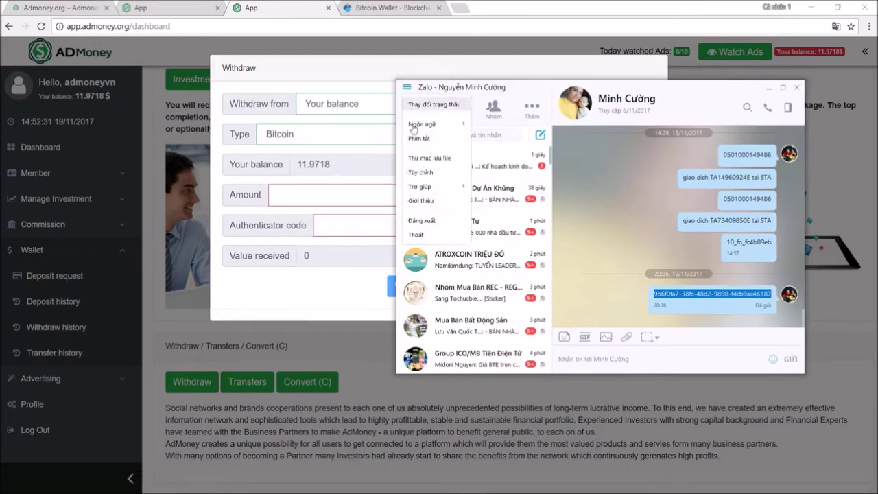
{"action": "left_click", "coordinate": [439, 233]}
Withdraw 100 from the activity bonus as Bitcoin, entering the authenticator code.
{"action": "left_click", "coordinate": [380, 103]}
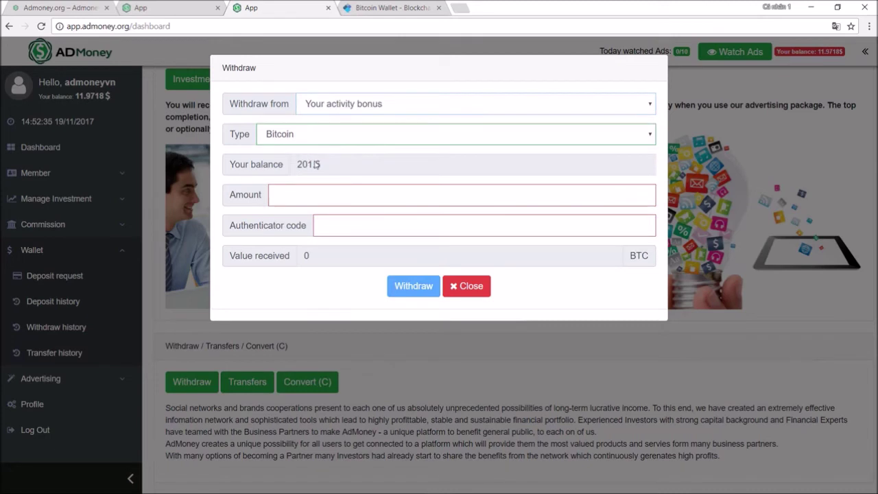
{"action": "left_click", "coordinate": [315, 197]}
{"action": "type", "text": "10"}
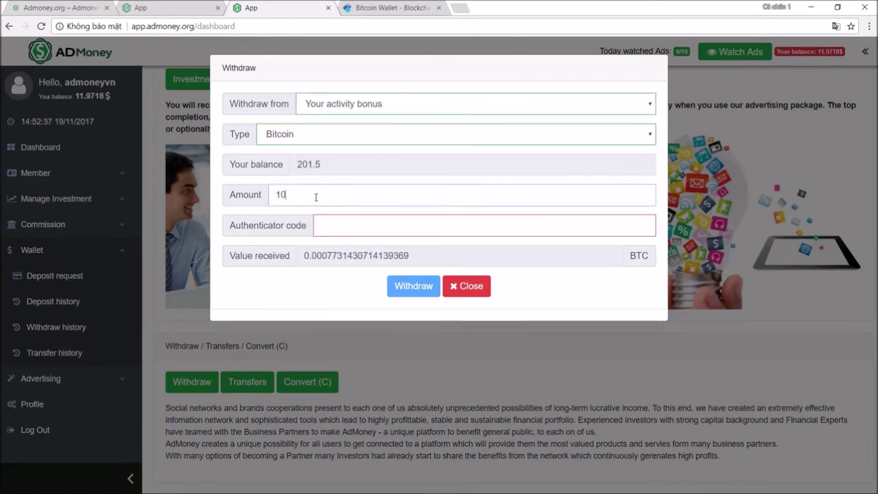
{"action": "type", "text": "0"}
{"action": "left_click", "coordinate": [352, 227]}
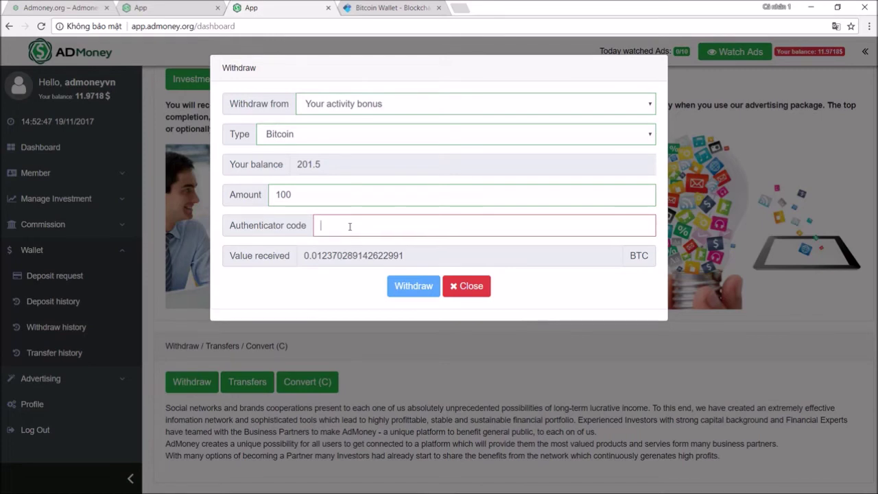
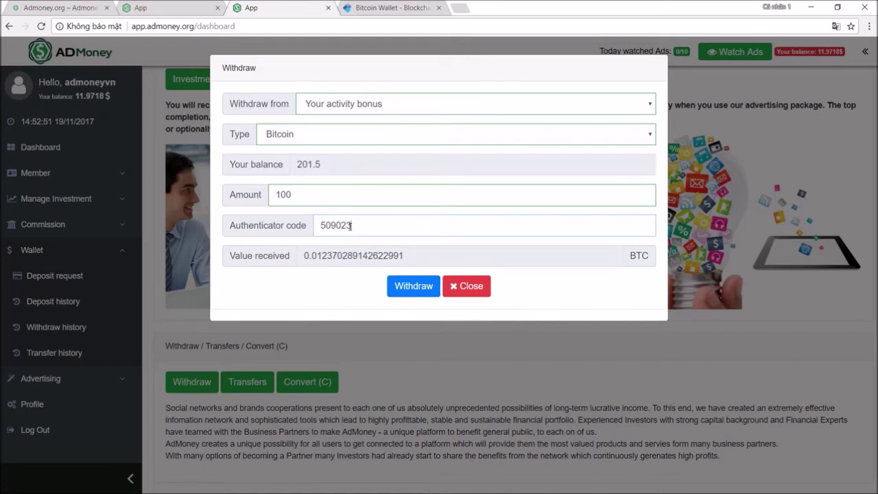
{"action": "left_click", "coordinate": [414, 285]}
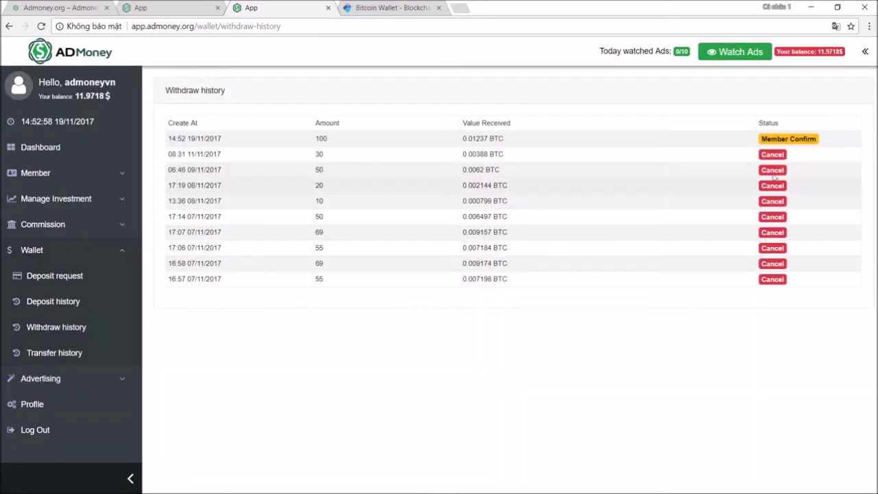
Leave the withdraw history for the dashboard and open a fresh Withdraw form.
{"action": "left_click_drag", "start_coordinate": [750, 142], "coordinate": [817, 141]}
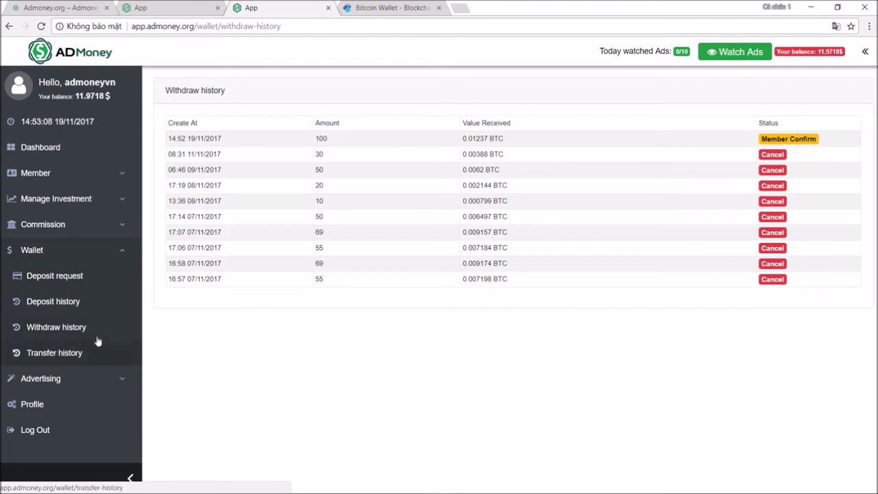
{"action": "left_click", "coordinate": [42, 146]}
{"action": "scroll", "coordinate": [241, 251], "scroll_direction": "down", "scroll_amount": 2}
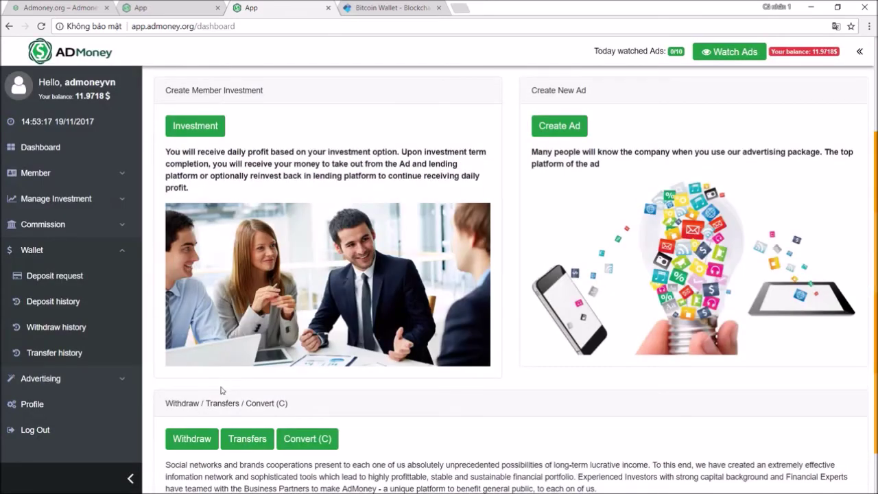
{"action": "left_click", "coordinate": [194, 439]}
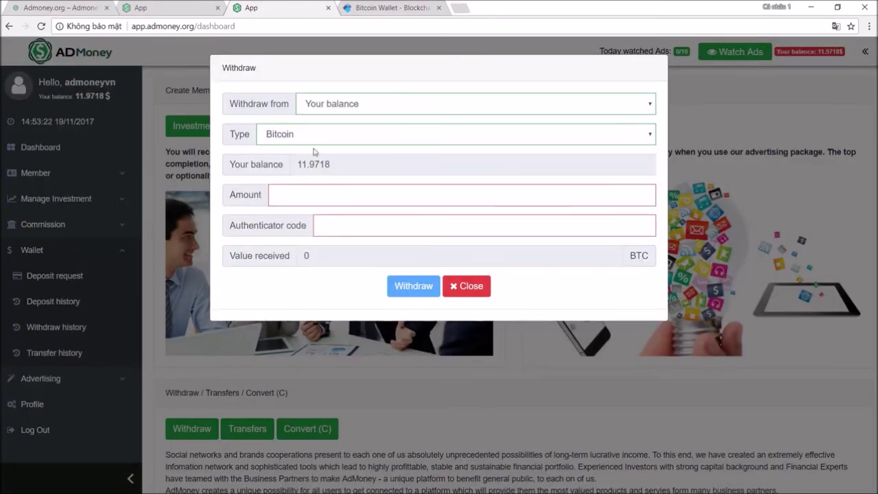
Withdraw 100 from the activity bonus as Ethereum, entering the authenticator code.
{"action": "left_click", "coordinate": [348, 106]}
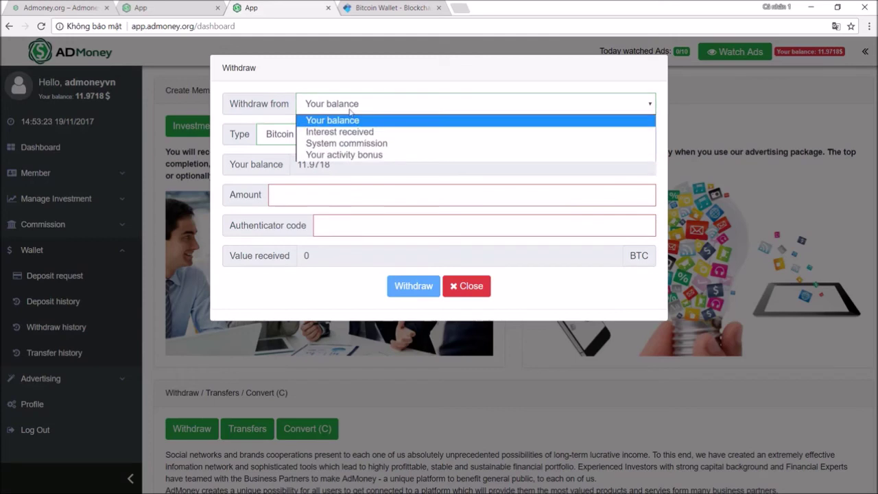
{"action": "left_click", "coordinate": [341, 156]}
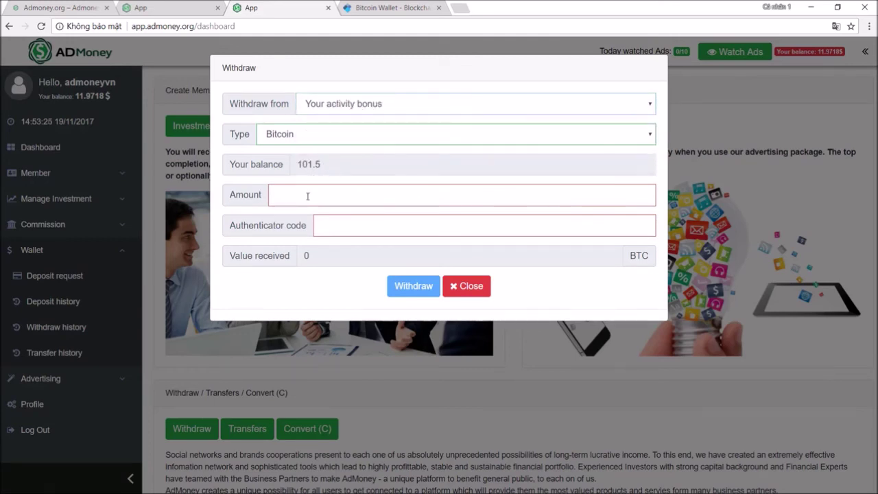
{"action": "left_click", "coordinate": [315, 135]}
{"action": "left_click", "coordinate": [308, 165]}
{"action": "left_click", "coordinate": [301, 194]}
{"action": "type", "text": "100"}
{"action": "left_click", "coordinate": [333, 217]}
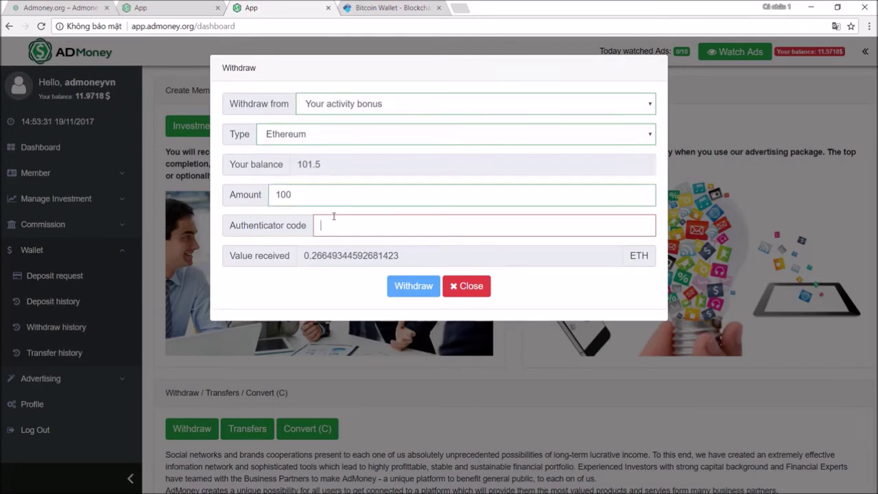
{"action": "left_click", "coordinate": [417, 289]}
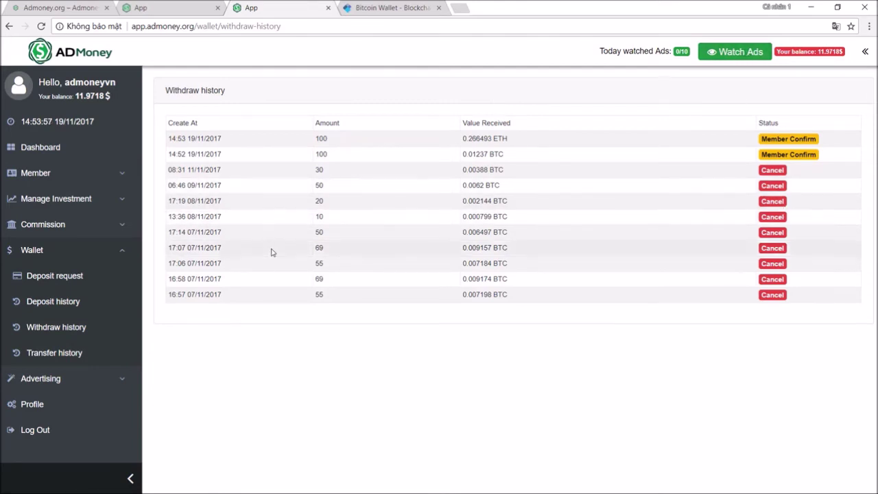
Clear the history table selection, return to the dashboard, and switch to the Blockchain wallet.
{"action": "left_click_drag", "start_coordinate": [218, 171], "coordinate": [646, 222]}
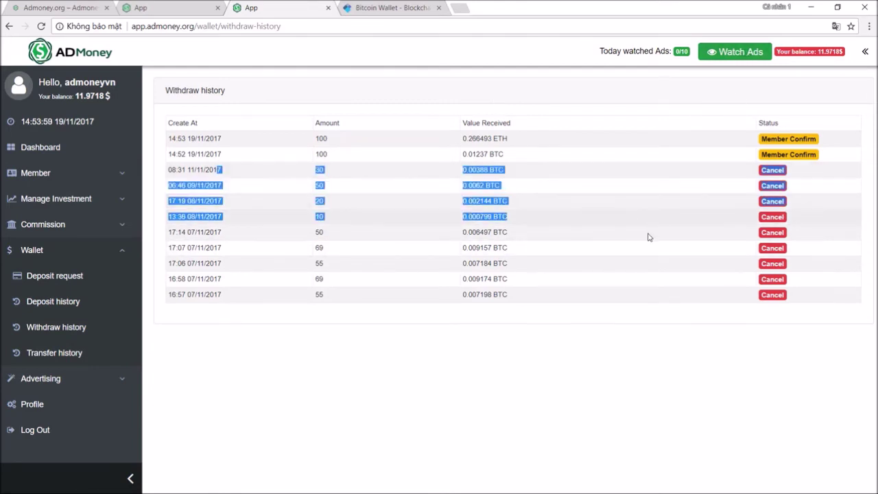
{"action": "left_click", "coordinate": [635, 287]}
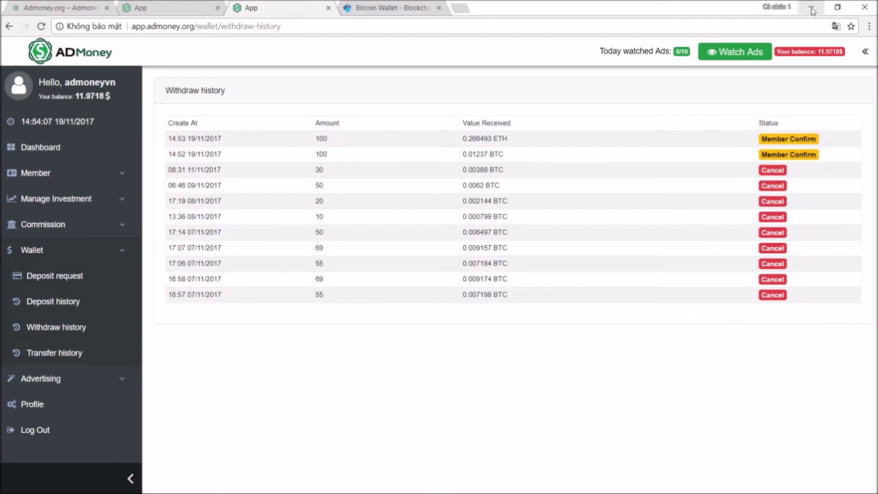
{"action": "left_click", "coordinate": [41, 147]}
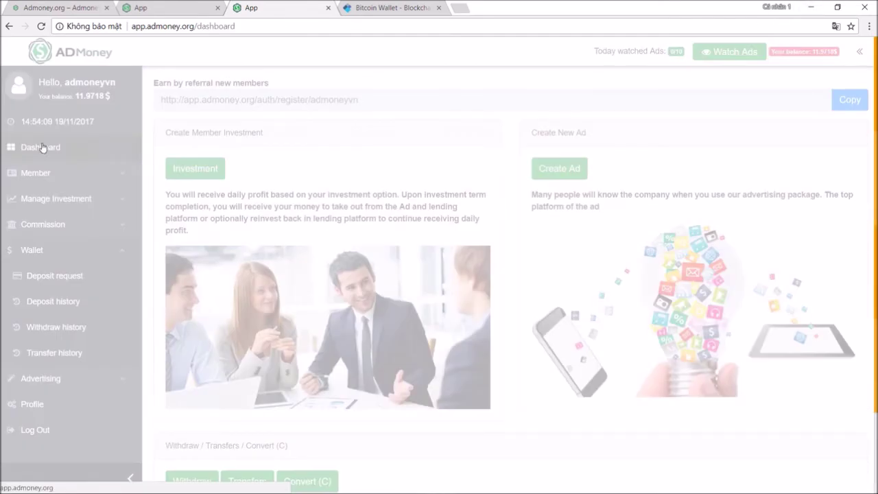
{"action": "scroll", "coordinate": [606, 196], "scroll_direction": "down", "scroll_amount": 1}
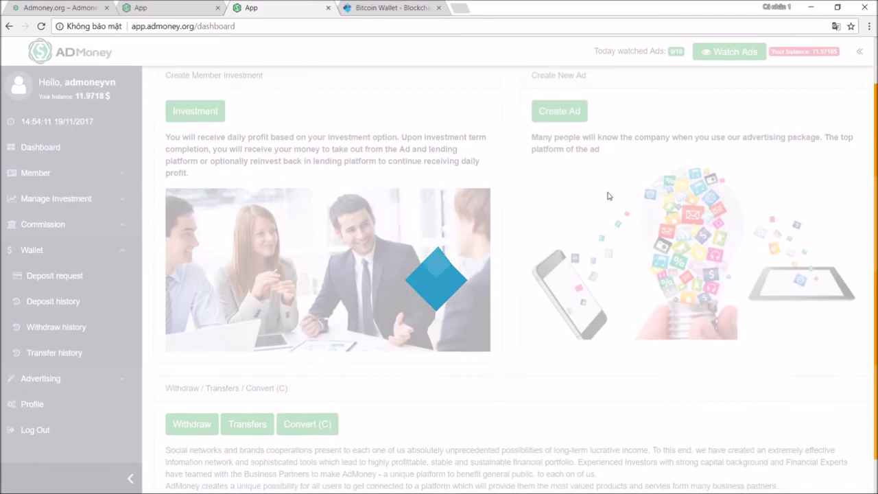
{"action": "scroll", "coordinate": [607, 196], "scroll_direction": "up", "scroll_amount": 2}
{"action": "scroll", "coordinate": [334, 159], "scroll_direction": "down", "scroll_amount": 2}
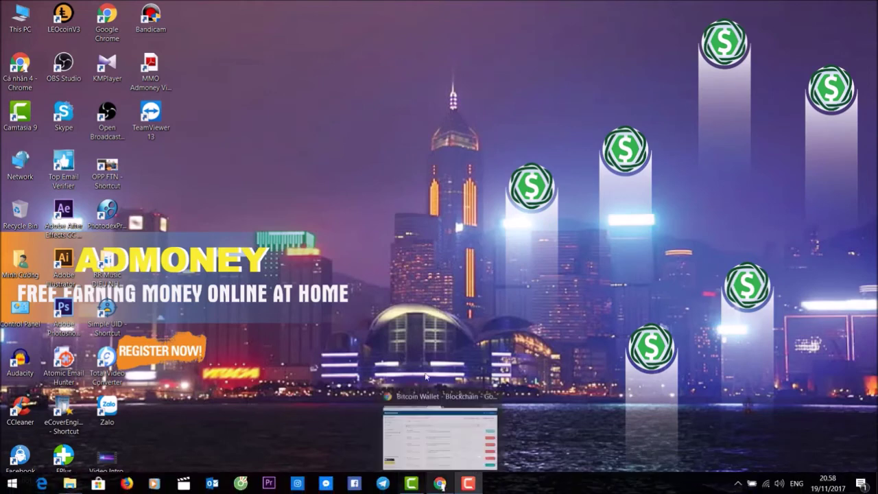
{"action": "left_click", "coordinate": [440, 483]}
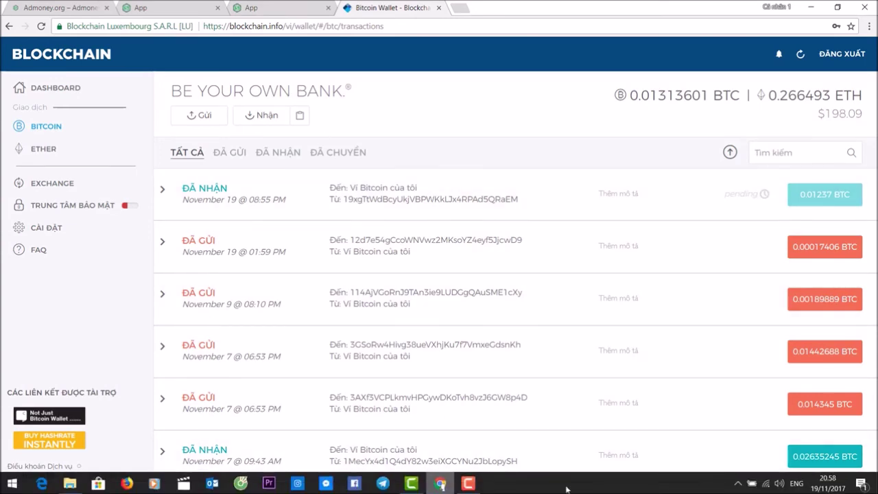
Inspect the pending 0.01237 BTC receipt and its sender, then view the Ether transactions.
{"action": "mouse_move", "coordinate": [351, 177]}
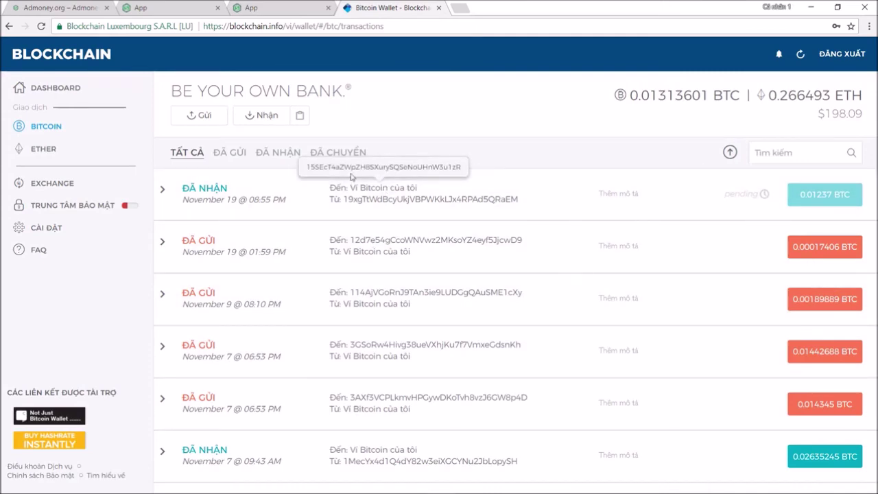
{"action": "left_click", "coordinate": [268, 122]}
{"action": "left_click", "coordinate": [593, 103]}
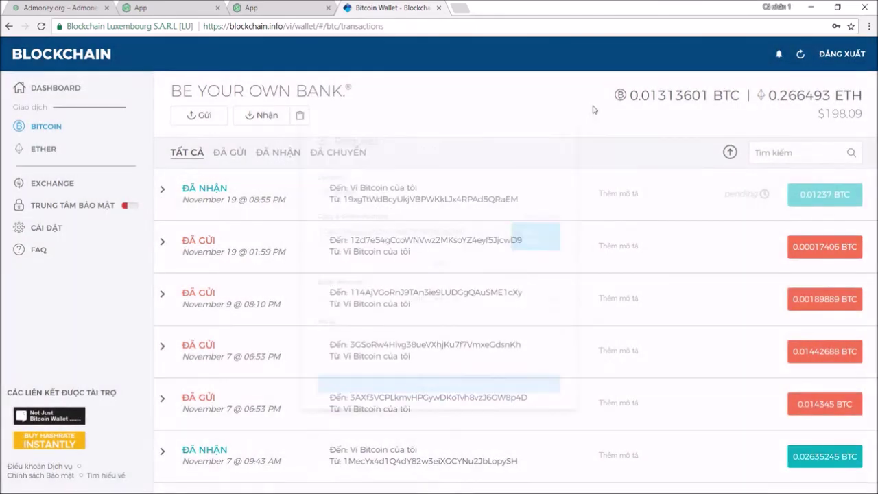
{"action": "left_click", "coordinate": [815, 198]}
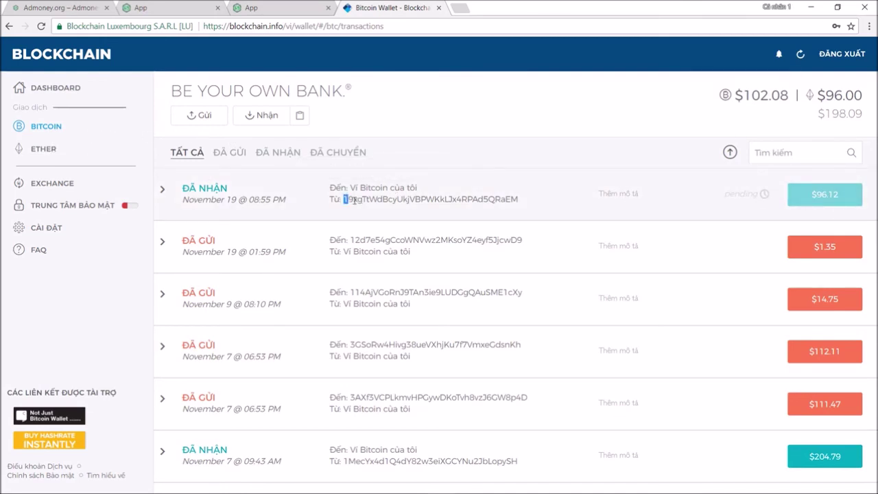
{"action": "left_click_drag", "start_coordinate": [353, 198], "coordinate": [519, 199]}
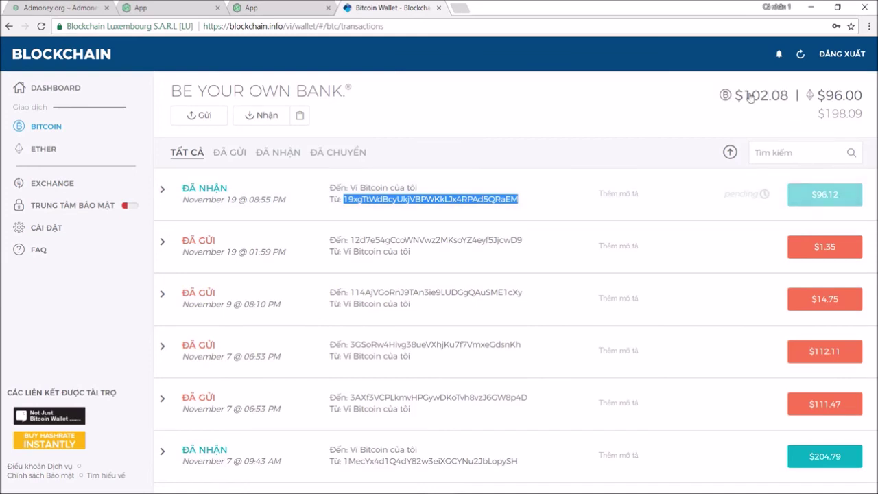
{"action": "left_click_drag", "start_coordinate": [745, 96], "coordinate": [781, 97]}
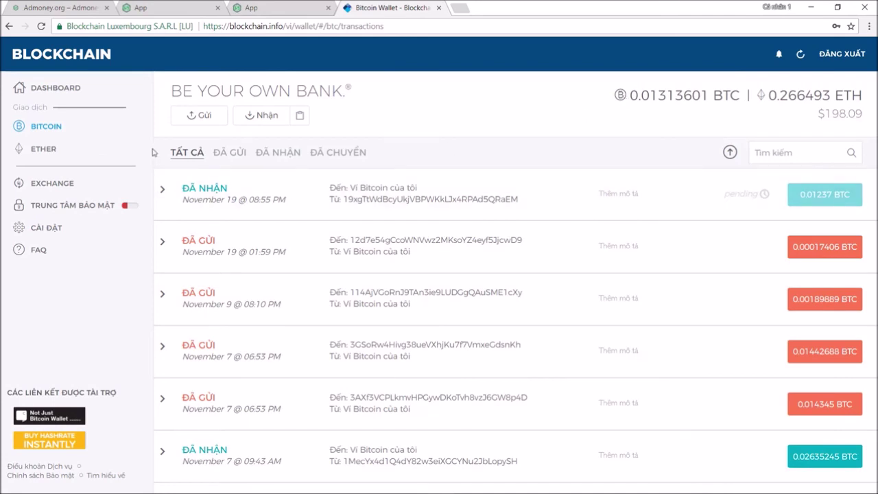
{"action": "left_click", "coordinate": [42, 149]}
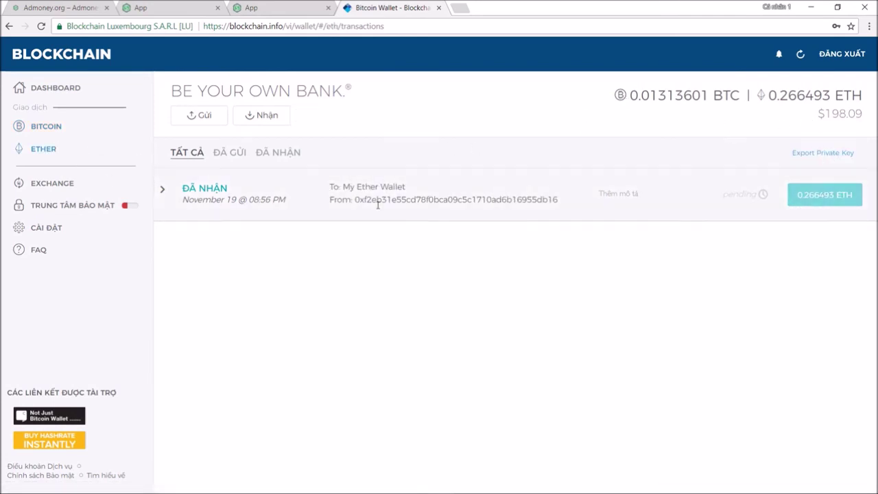
Switch wallet amounts to US dollars, confirm the $96.12 pending Bitcoin receipt, then return to AdMoney.
{"action": "left_click", "coordinate": [835, 199]}
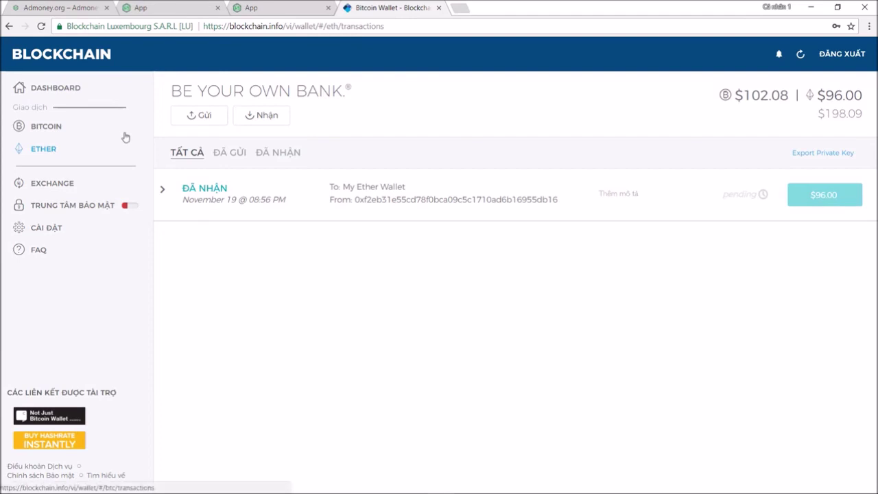
{"action": "left_click", "coordinate": [69, 127]}
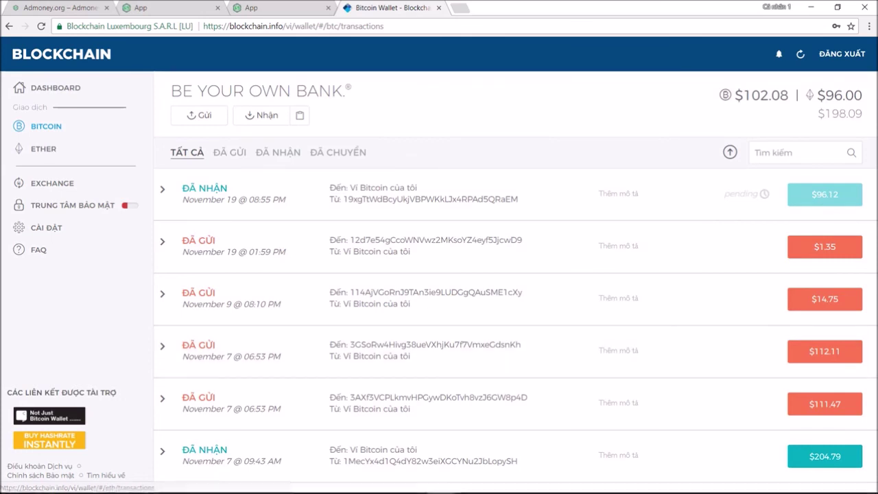
{"action": "mouse_move", "coordinate": [721, 478]}
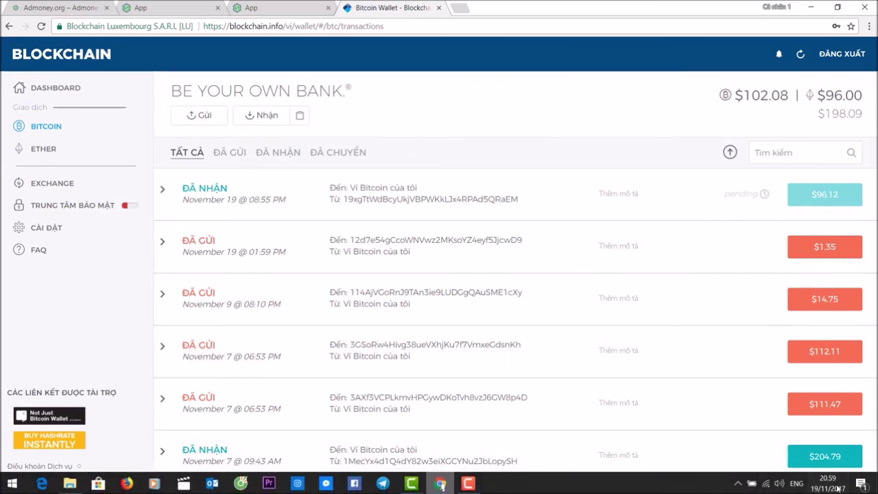
{"action": "mouse_move", "coordinate": [832, 487]}
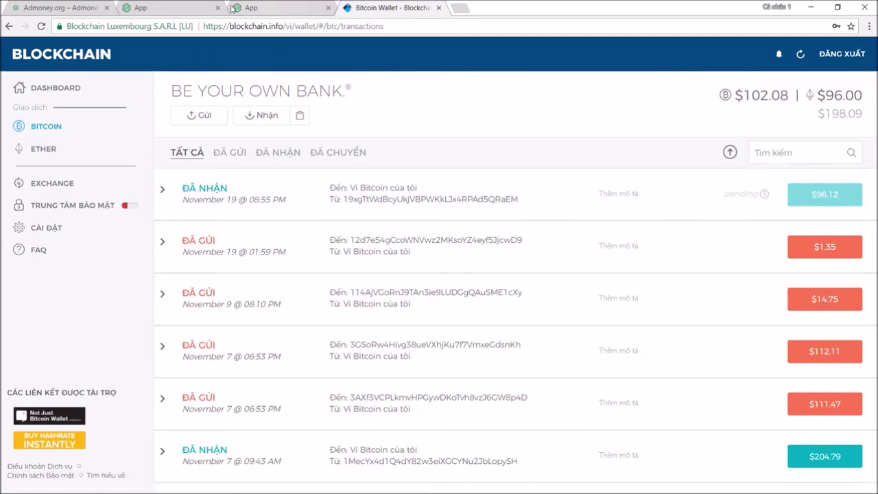
{"action": "left_click", "coordinate": [184, 9]}
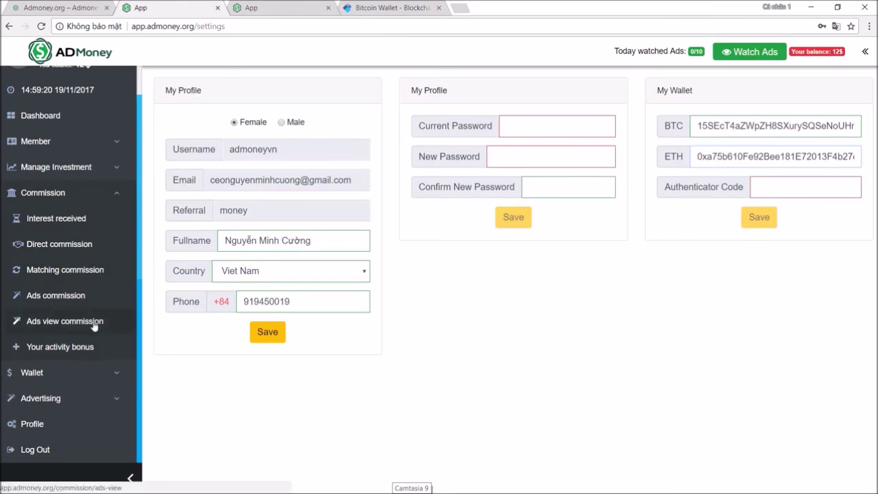
Open Withdraw history to confirm the 0.266493 ETH and 0.01237 BTC withdrawals show Success.
{"action": "left_click", "coordinate": [72, 372]}
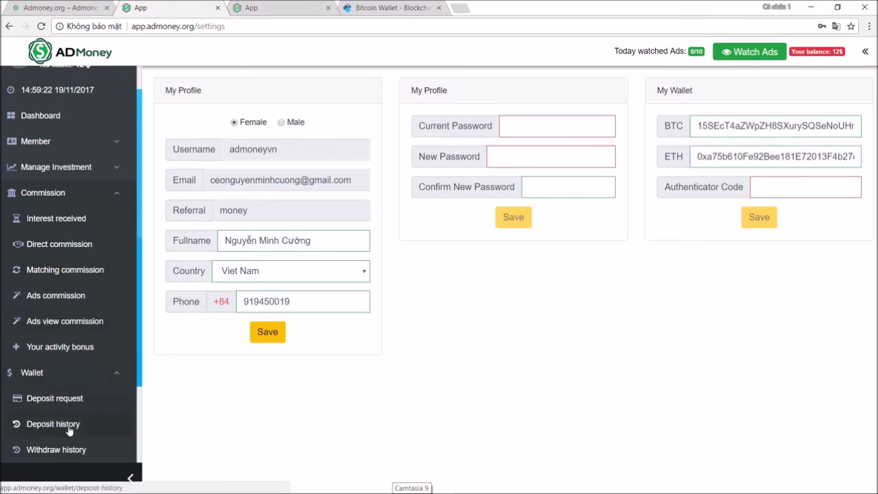
{"action": "scroll", "coordinate": [69, 429], "scroll_direction": "down", "scroll_amount": 2}
{"action": "left_click", "coordinate": [75, 355]}
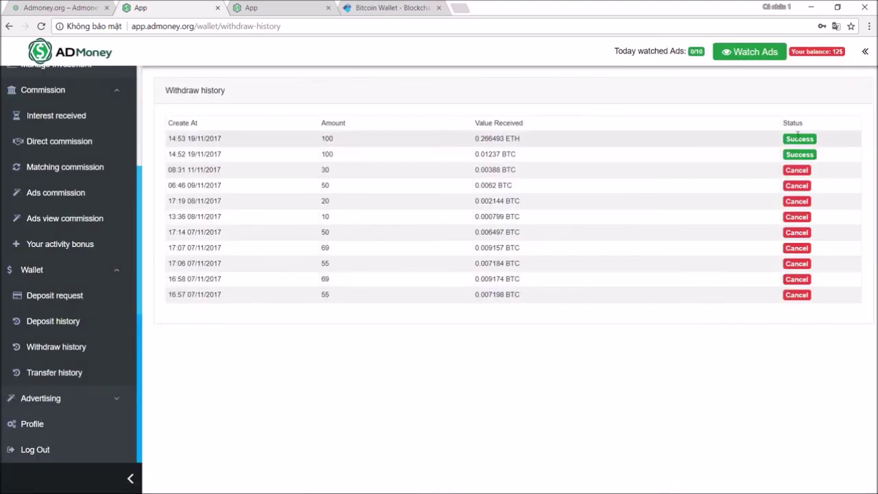
{"action": "left_click_drag", "start_coordinate": [771, 141], "coordinate": [754, 157]}
{"action": "left_click", "coordinate": [754, 157]}
{"action": "scroll", "coordinate": [69, 171], "scroll_direction": "up", "scroll_amount": 4}
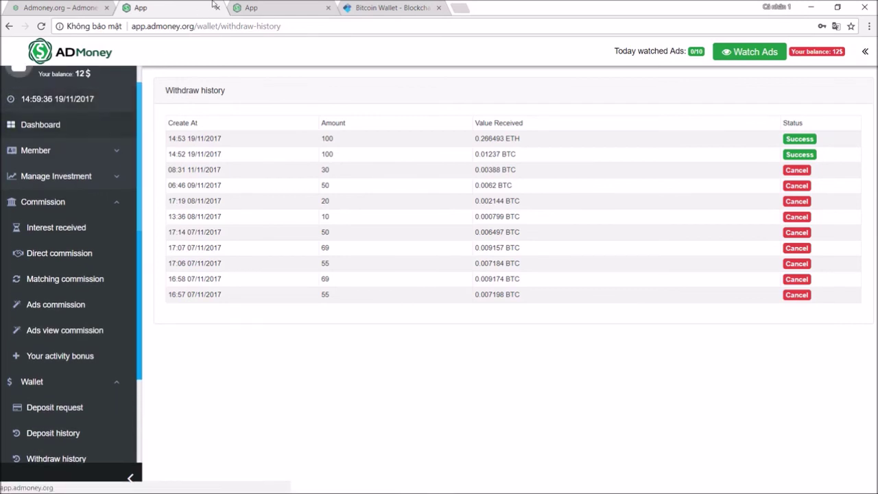